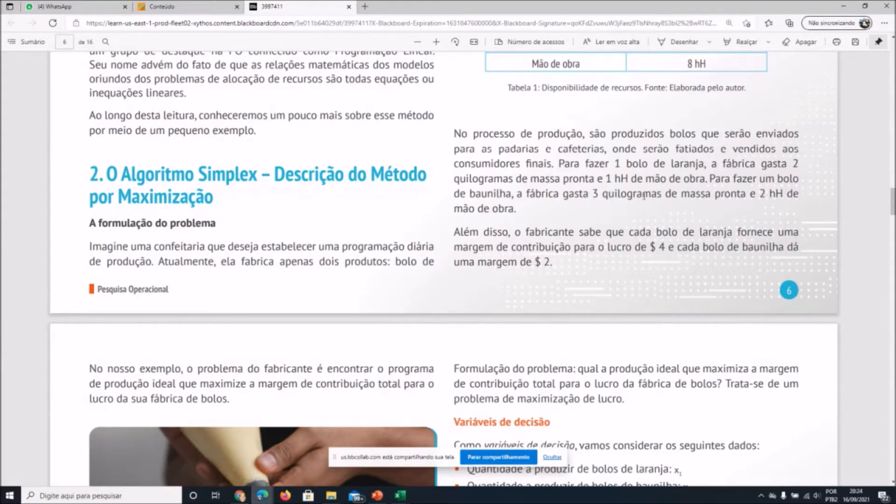
Select the sentence under the problem formulation on page 7 that identifies the cake factory case as a maximization problem
scroll(698, 213, down, 1)
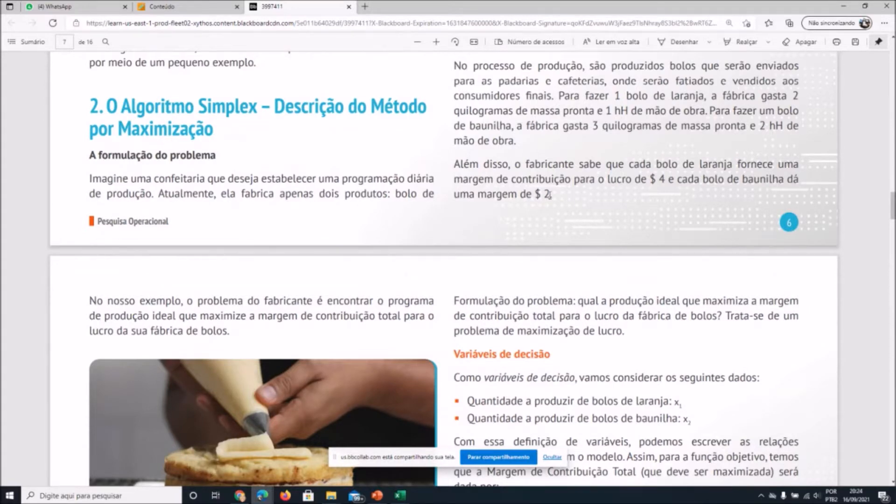
scroll(605, 262, down, 2)
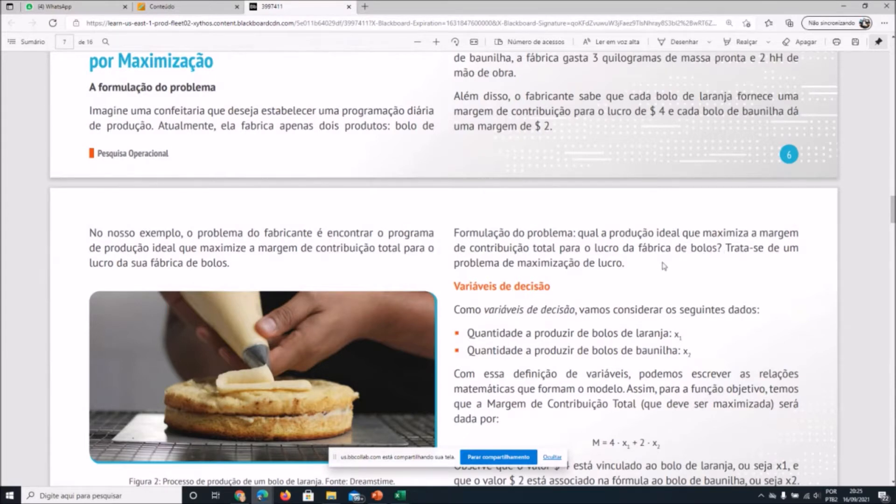
drag(726, 248, 582, 265)
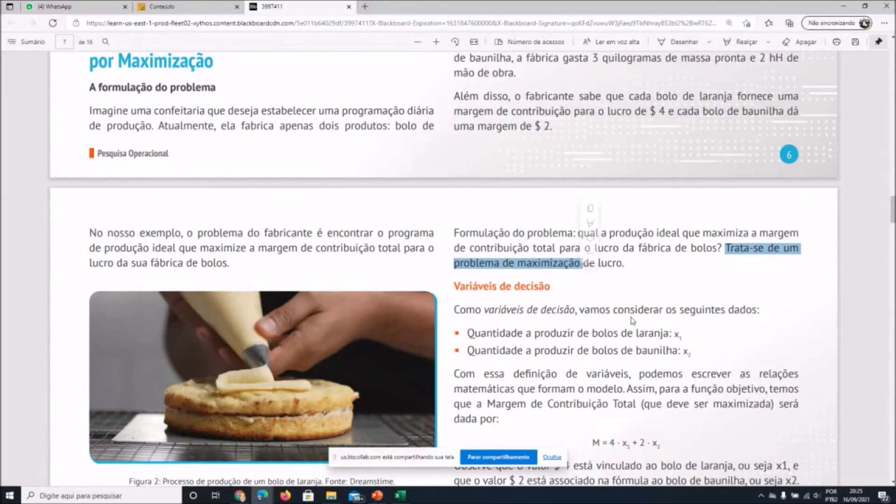
Select the objective function M = 4·x1 + 2·x2 and compare it with the $ 4 and $ 2 profit margins on page 6
scroll(632, 321, down, 1)
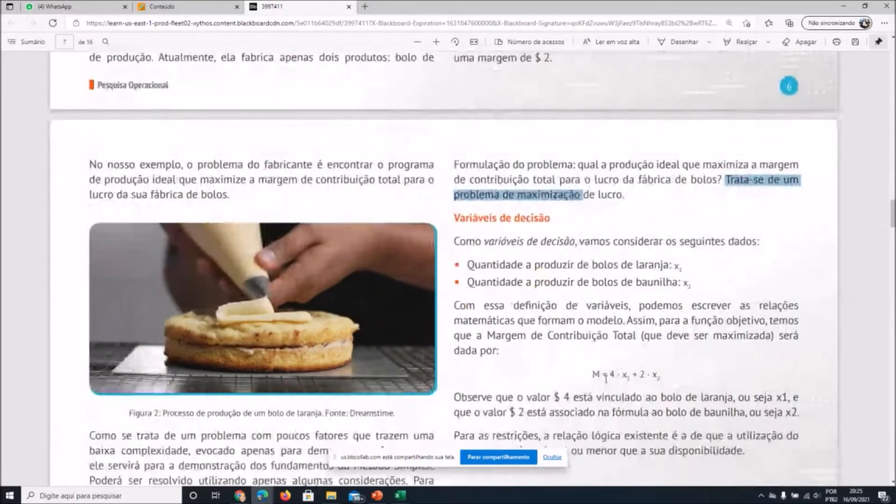
drag(592, 375, 664, 375)
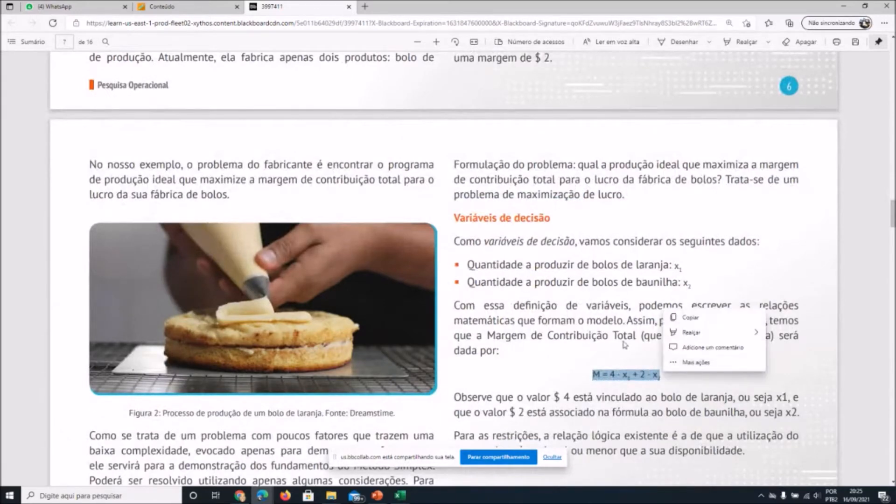
scroll(616, 321, up, 1)
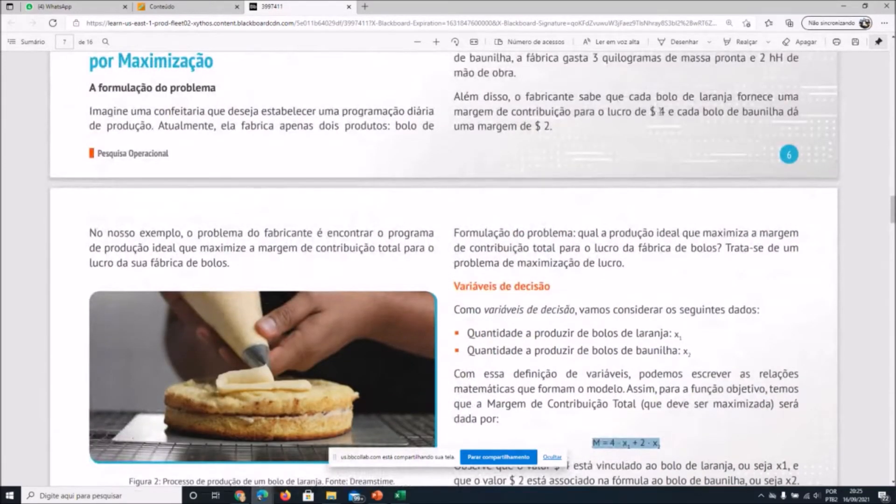
drag(659, 111, 666, 112)
drag(543, 127, 554, 130)
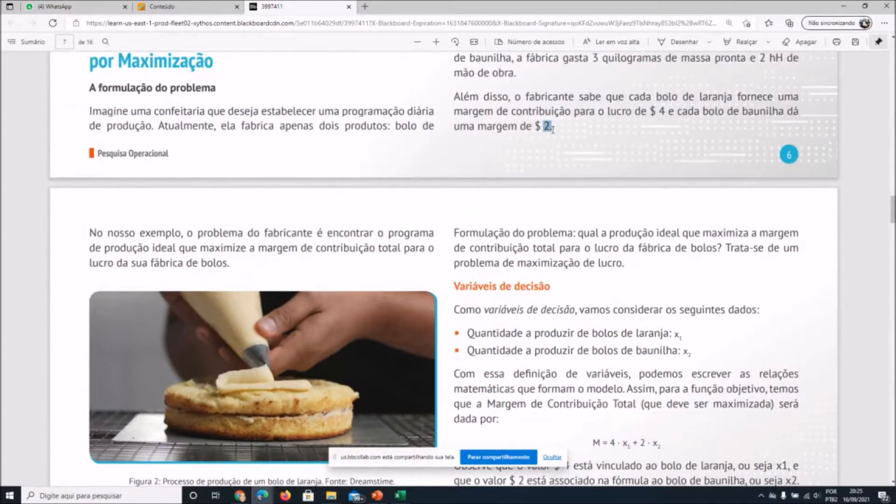
Select M and x1 in the objective function, and match them to x1 and x2 in the decision variables list
scroll(690, 276, down, 3)
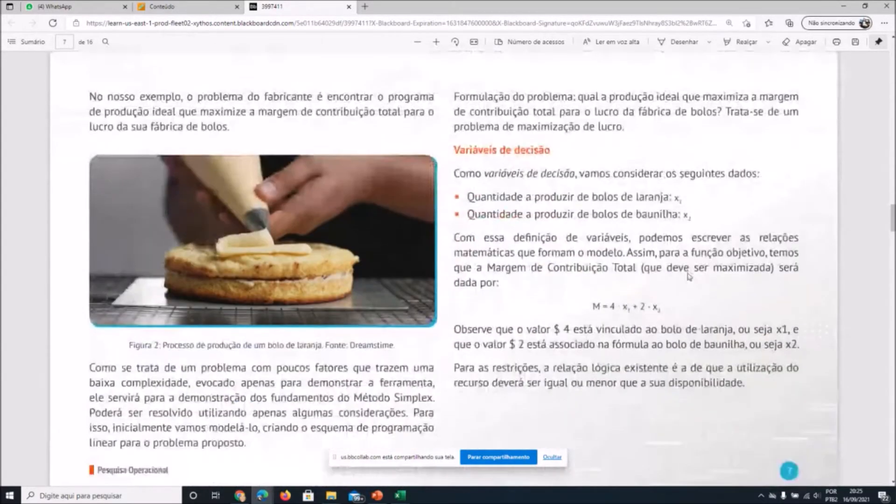
scroll(686, 273, down, 2)
drag(593, 240, 599, 239)
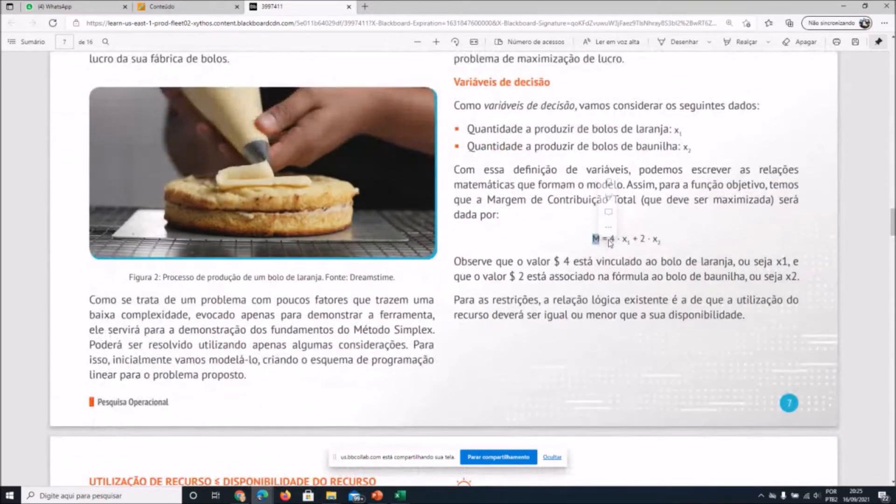
drag(609, 240, 629, 241)
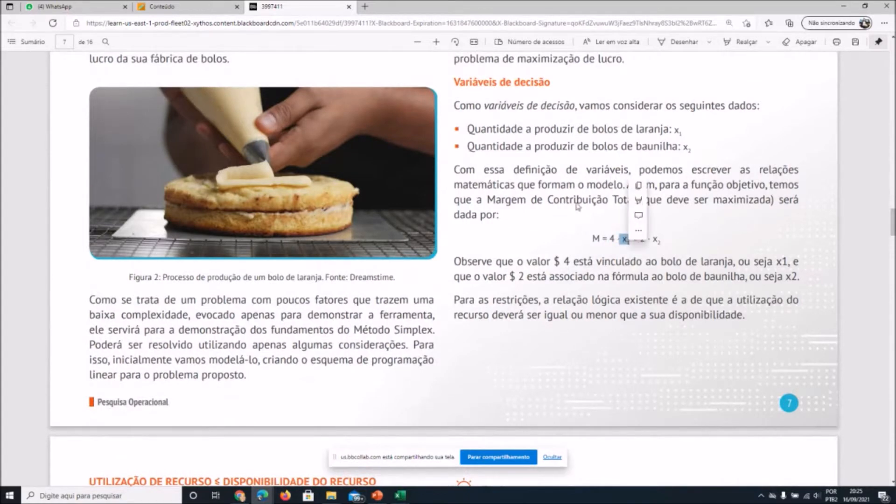
click(489, 130)
drag(489, 130, 685, 134)
click(680, 133)
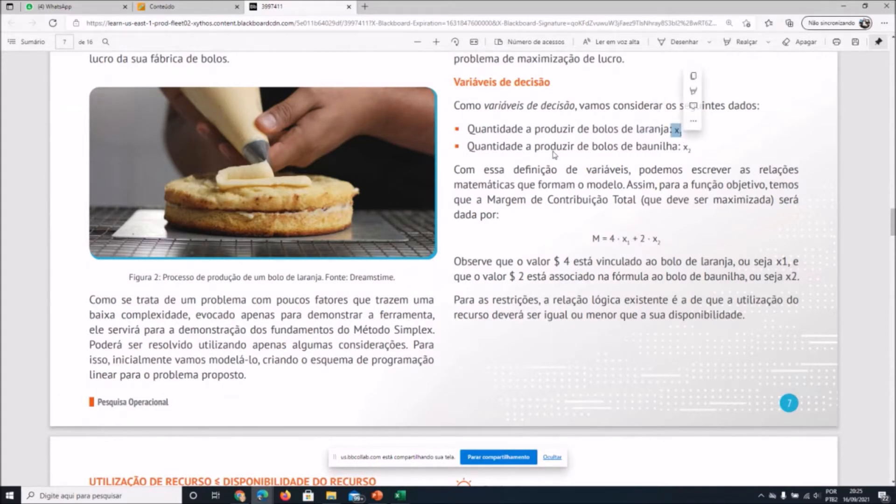
drag(682, 147, 696, 150)
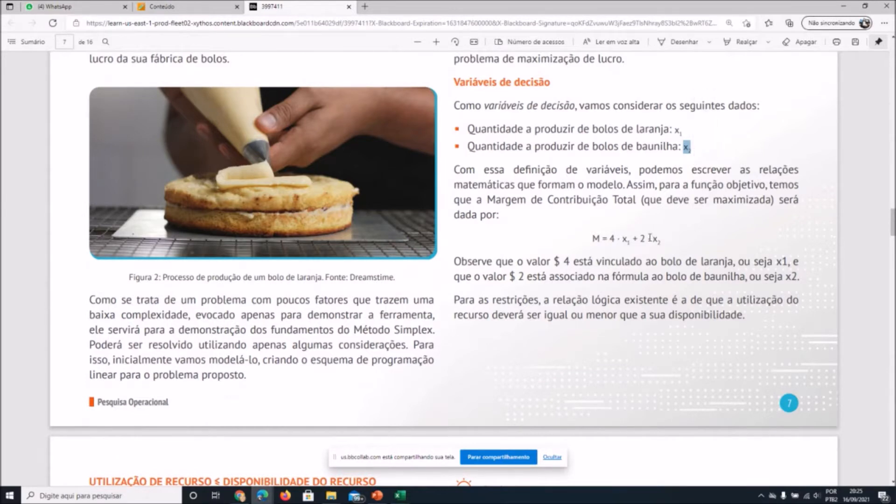
Extend the text selection over the first term of the objective function until the whole formula is selected
drag(591, 239, 626, 242)
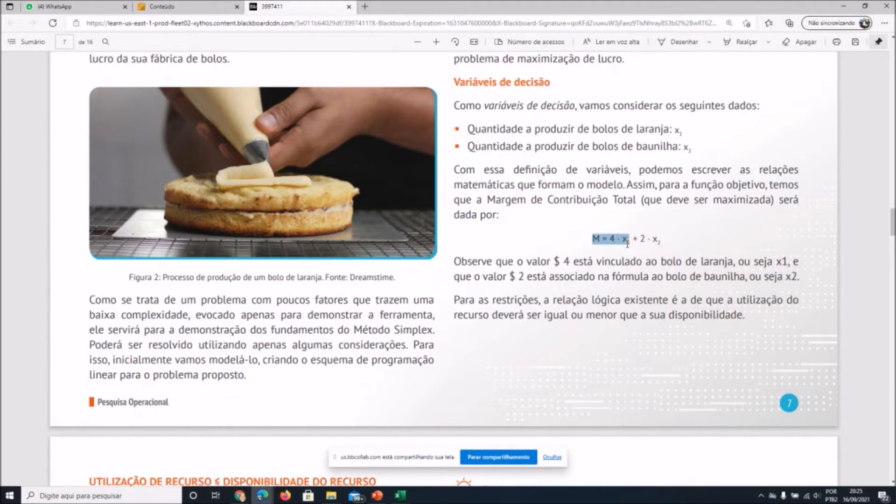
drag(627, 243, 630, 244)
drag(630, 243, 666, 239)
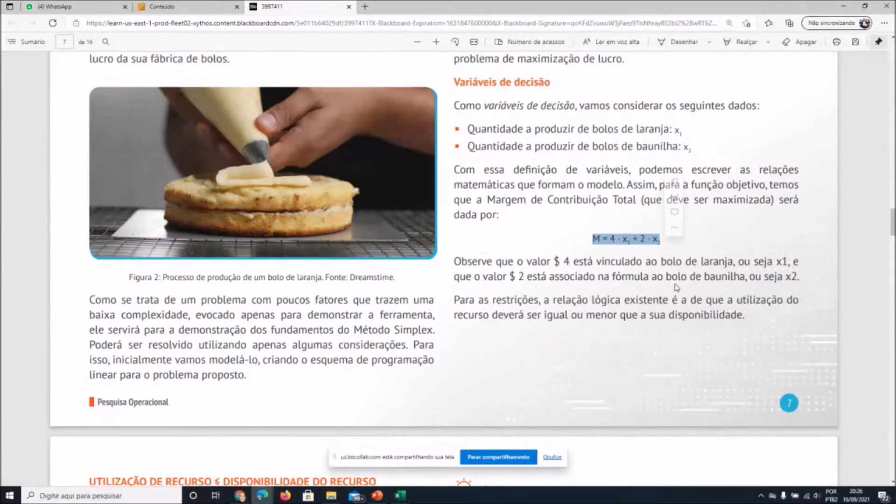
Select the "Restrições de recursos" heading on page 8 and the passage covering the 20 quilogramas and 8 hH limits
scroll(676, 287, down, 3)
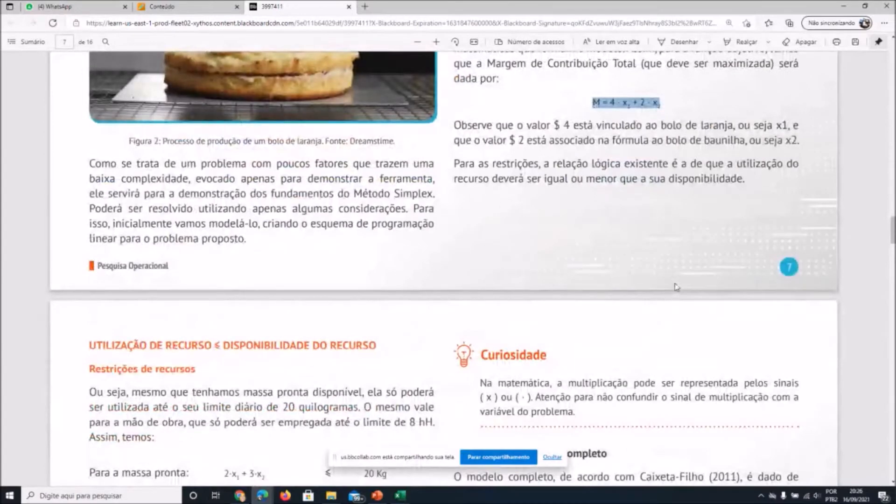
scroll(677, 287, down, 2)
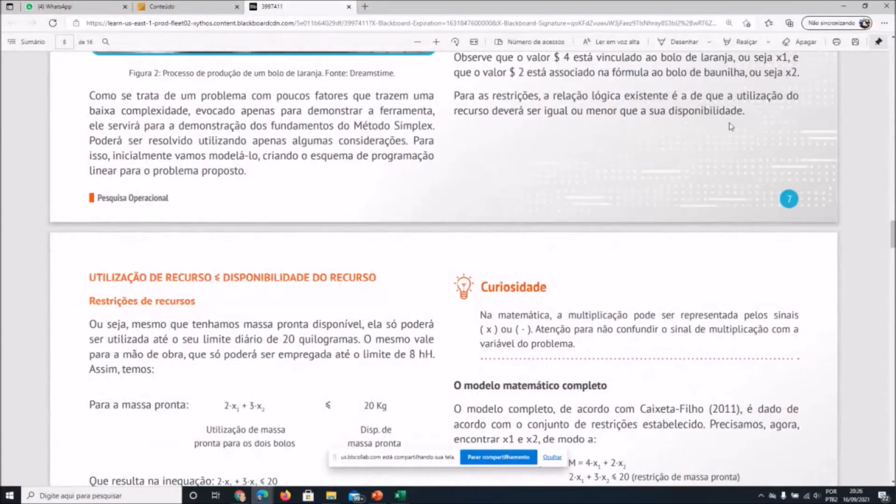
scroll(731, 127, down, 2)
scroll(731, 126, down, 2)
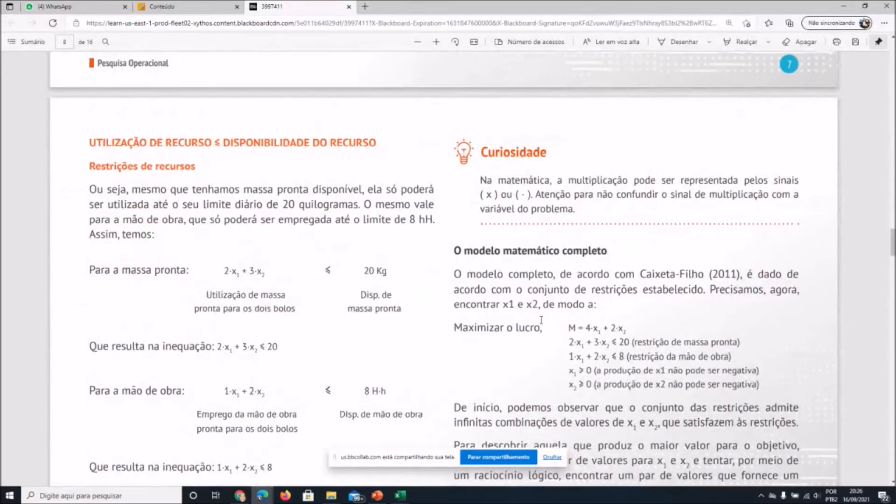
scroll(542, 321, up, 15)
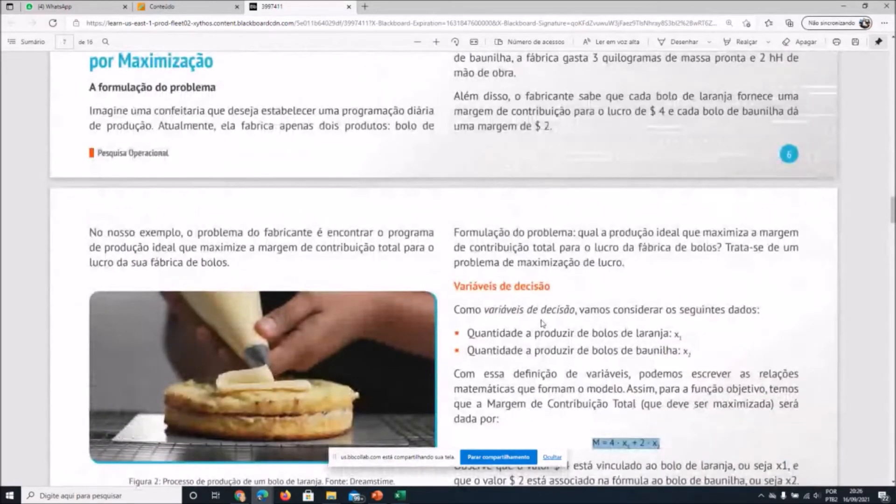
scroll(541, 322, down, 5)
scroll(542, 321, down, 10)
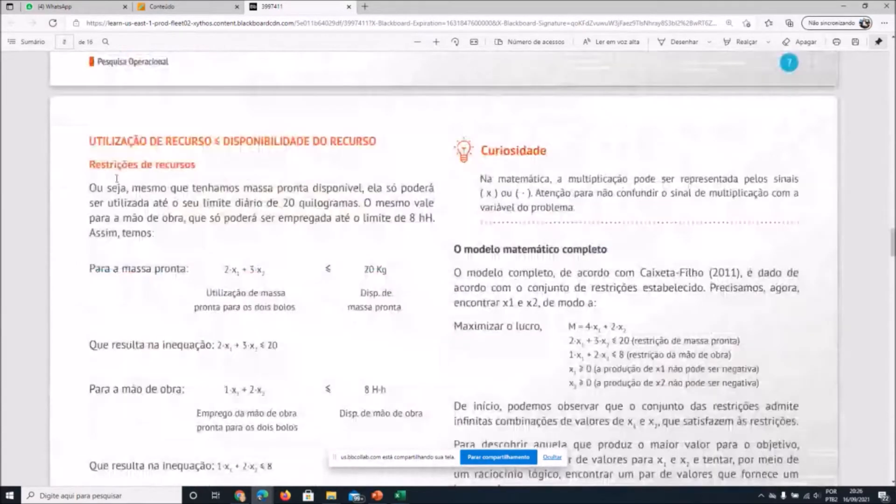
drag(88, 164, 218, 165)
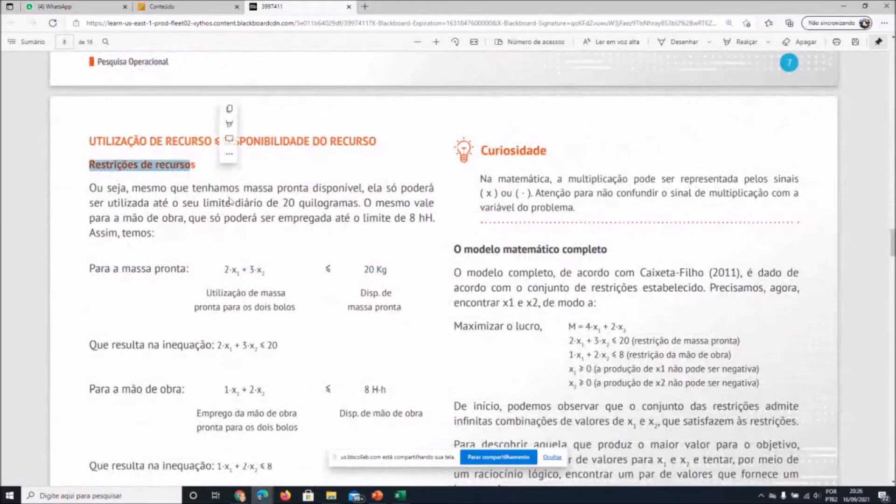
scroll(229, 110, down, 2)
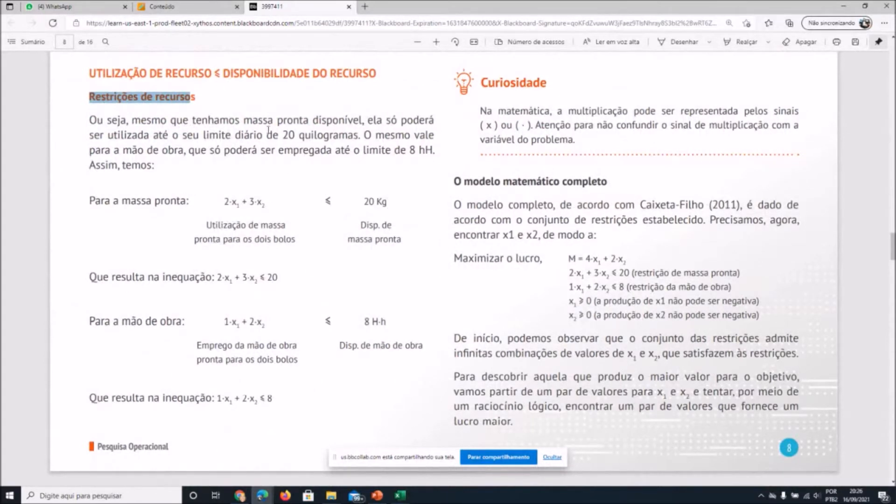
drag(283, 135, 442, 158)
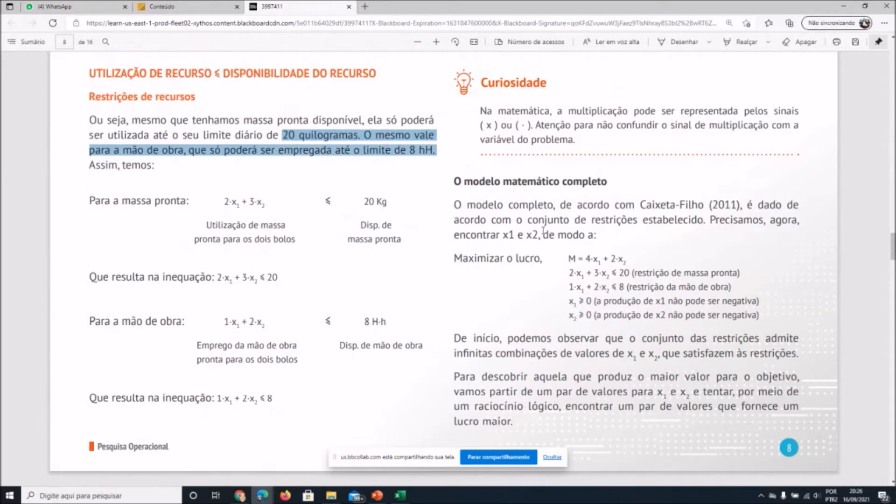
Return to page 7 to select the objective function and the variables x1 and x2, and review the profit margins on page 6
scroll(674, 237, up, 4)
scroll(674, 238, up, 10)
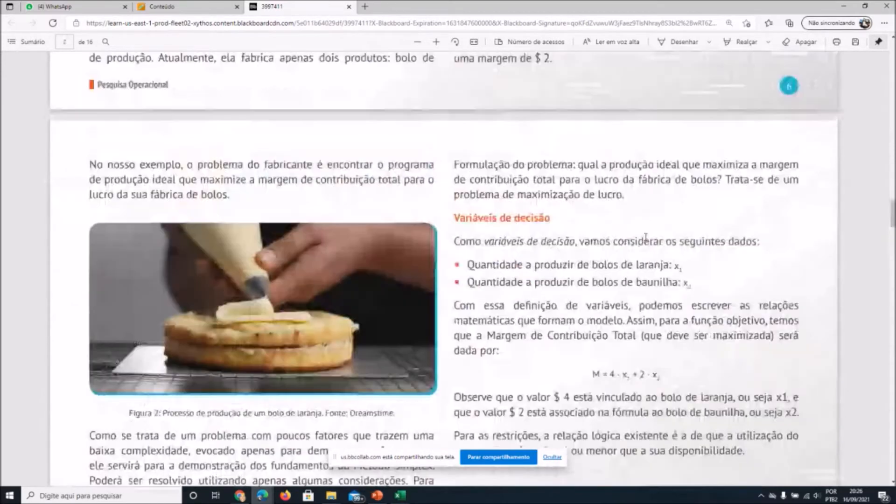
drag(595, 378, 670, 381)
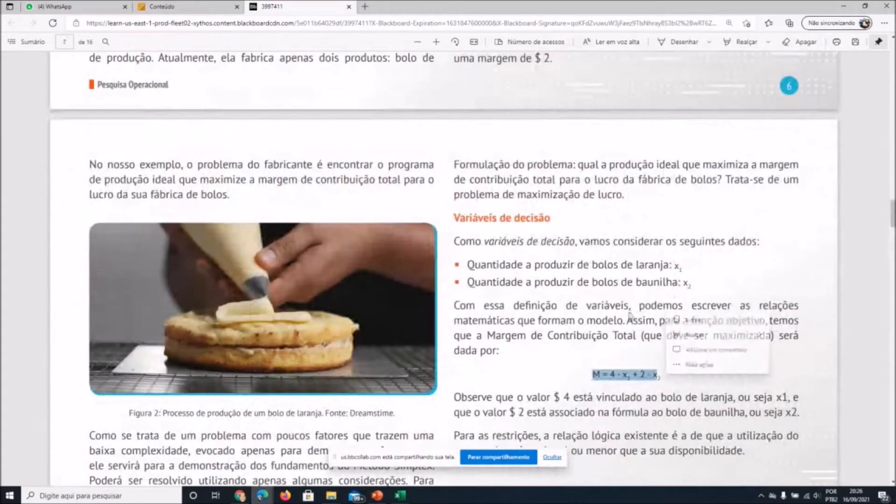
click(655, 289)
double_click(676, 267)
double_click(686, 283)
scroll(633, 277, up, 2)
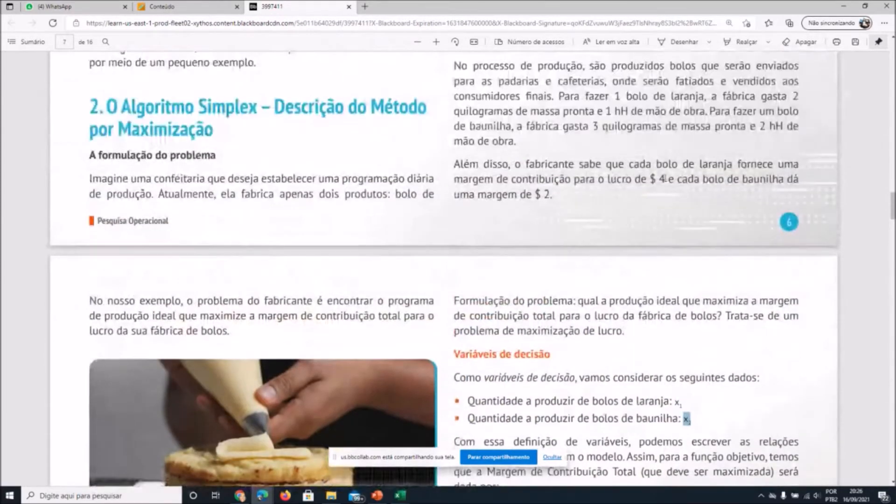
Compare the complete model on page 8 with the page 6 resource data, and select the 3·x2 term of the massa pronta restriction
scroll(651, 272, down, 4)
scroll(652, 272, down, 6)
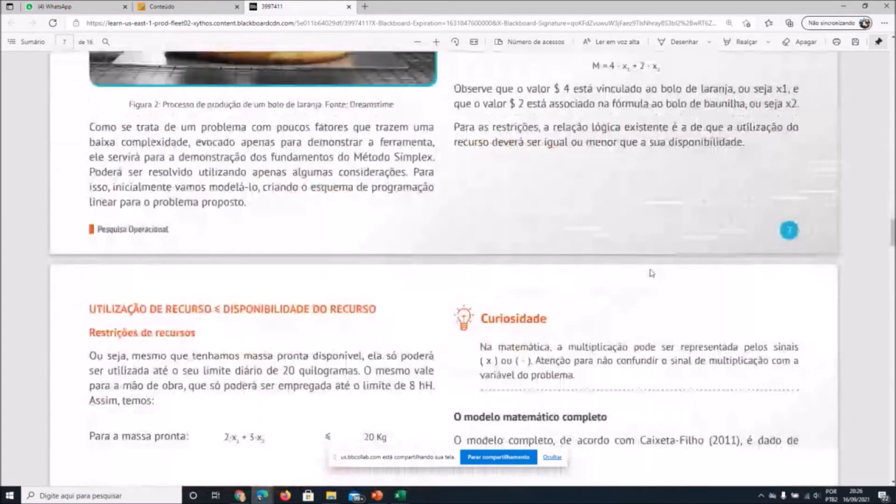
scroll(652, 273, down, 6)
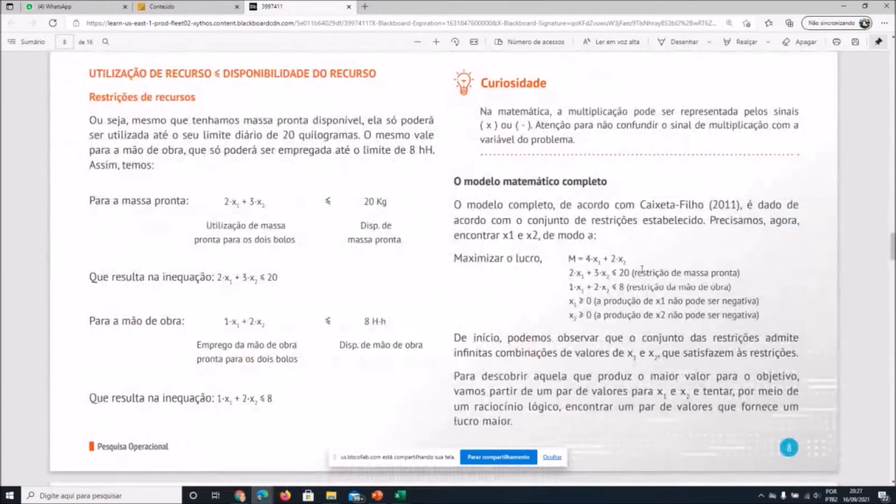
scroll(642, 269, down, 2)
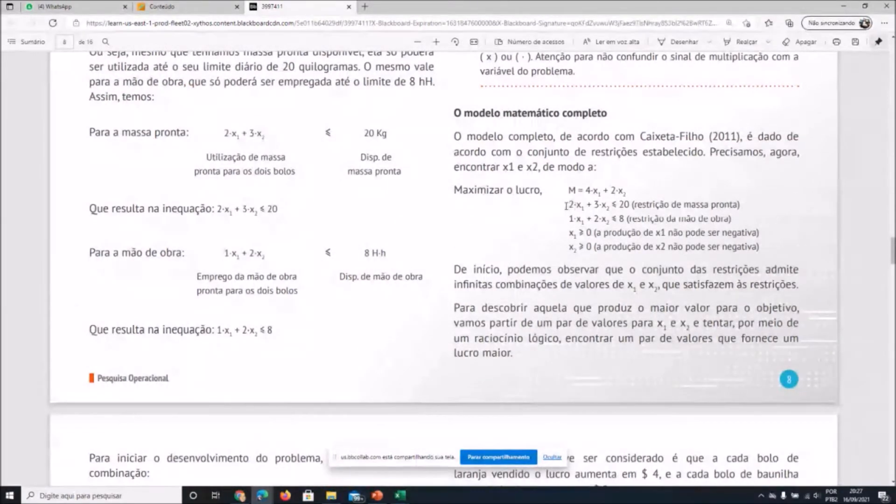
scroll(628, 264, up, 15)
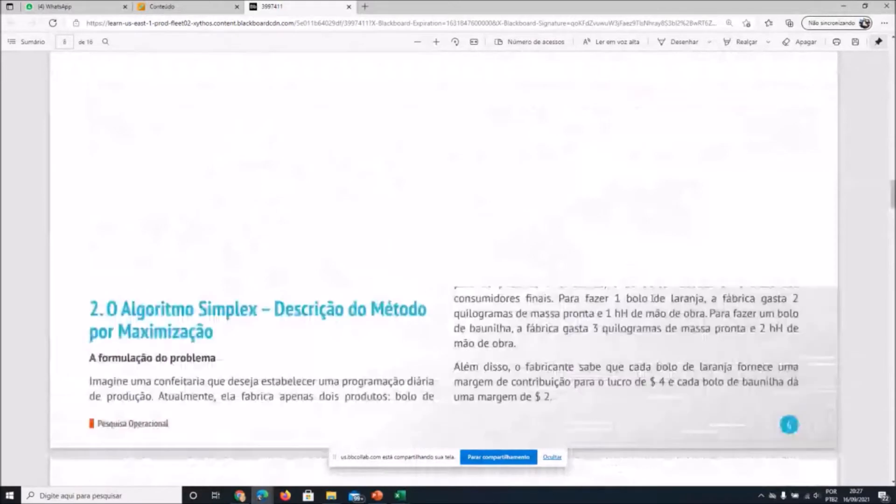
scroll(652, 299, up, 8)
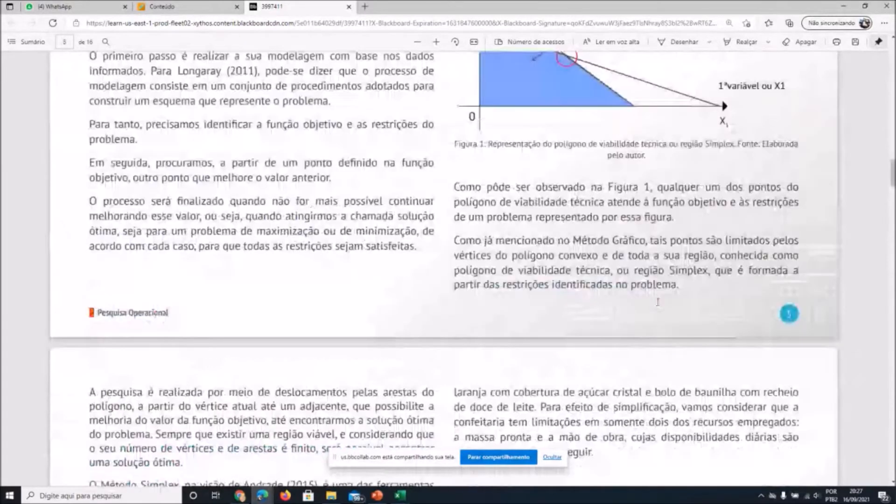
scroll(657, 303, up, 4)
scroll(657, 301, down, 8)
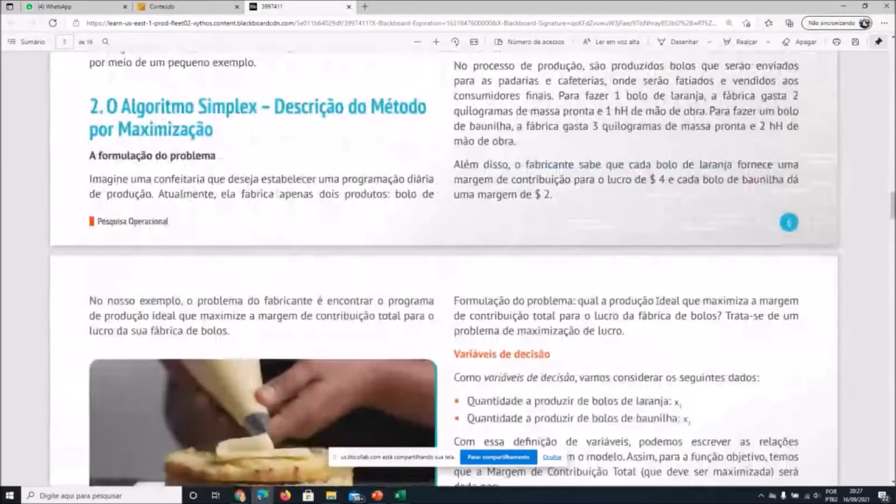
scroll(755, 243, up, 3)
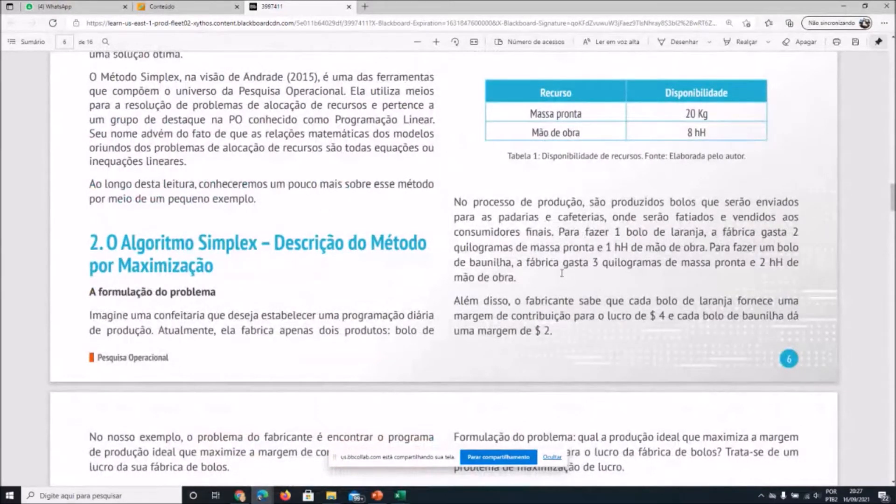
scroll(562, 274, down, 15)
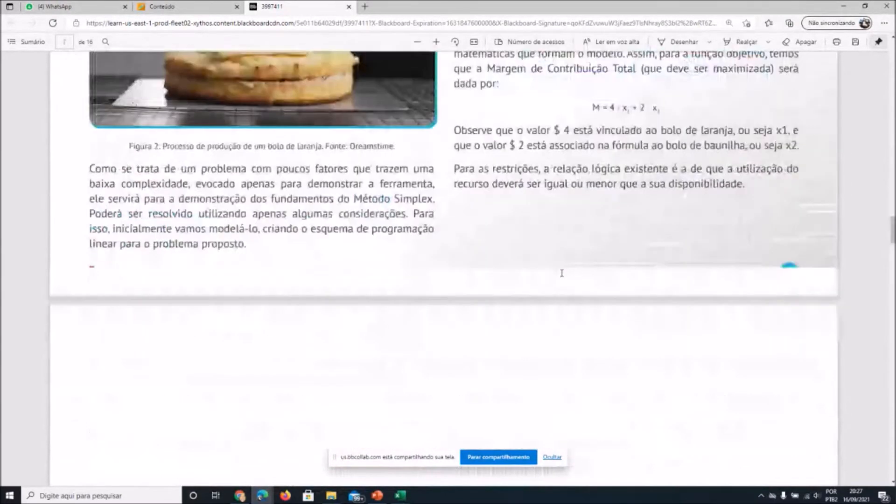
scroll(562, 273, down, 5)
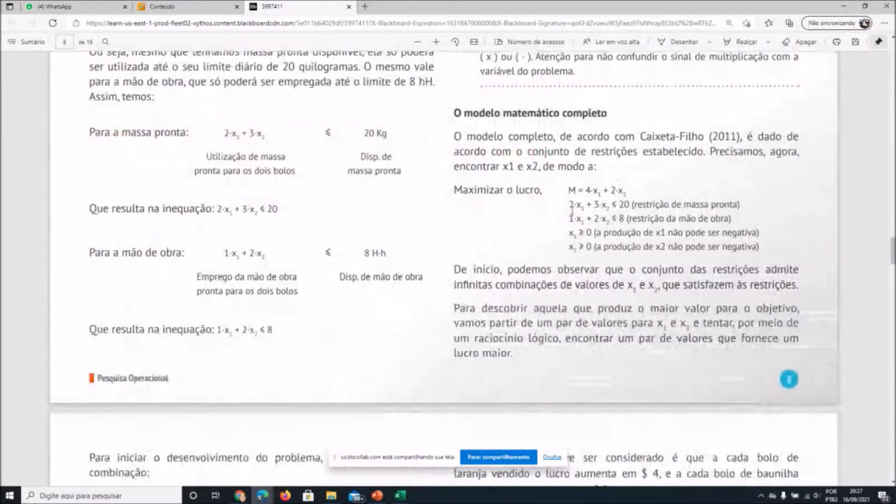
drag(570, 205, 607, 207)
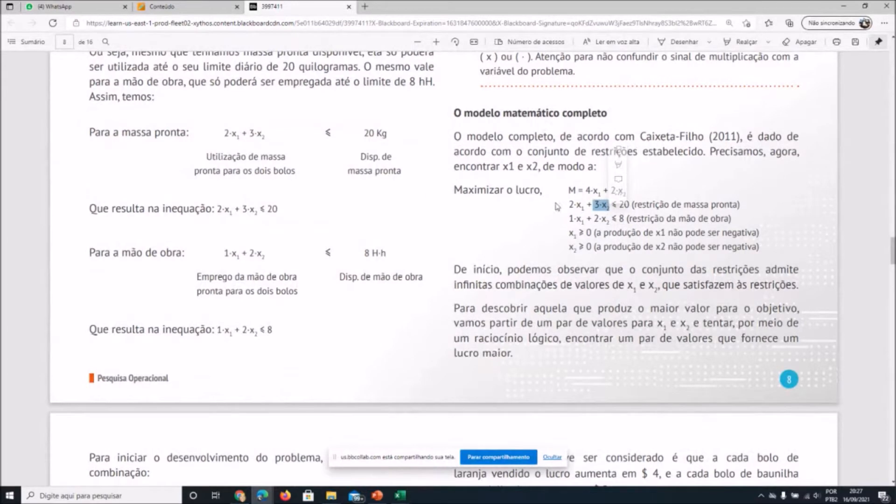
Select the "20 quilogramas" limit in the text and the ≤ sign of the massa pronta restriction
drag(282, 67, 358, 68)
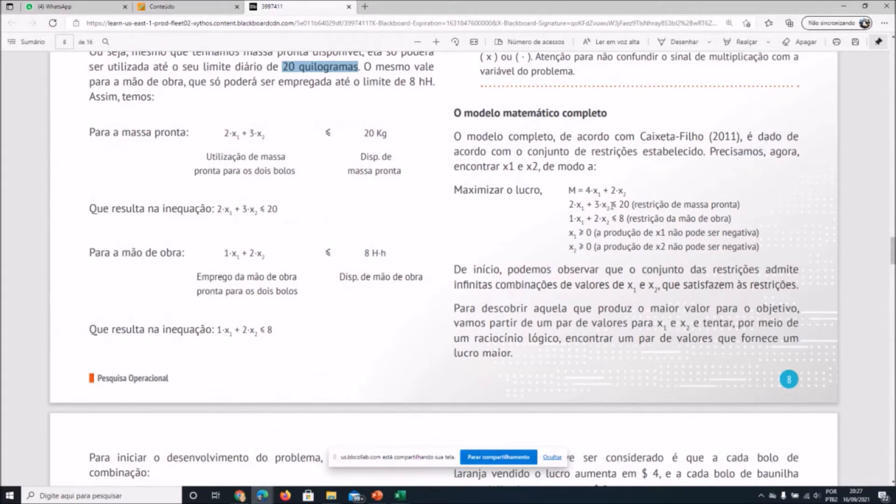
click(615, 205)
double_click(614, 205)
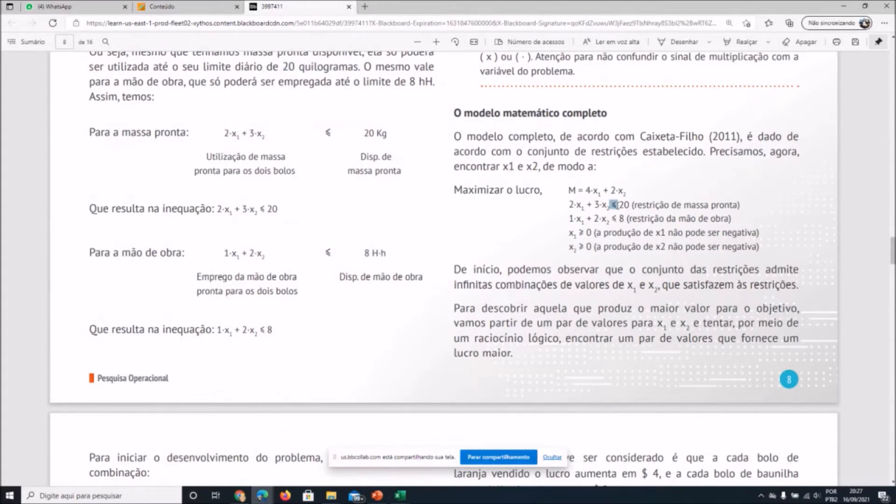
Select the 1·x1 and 2·x2 terms and the "≤ 8 (restrição da mão de obra)" part of the labour restriction
double_click(570, 218)
drag(578, 219, 592, 166)
drag(594, 218, 608, 221)
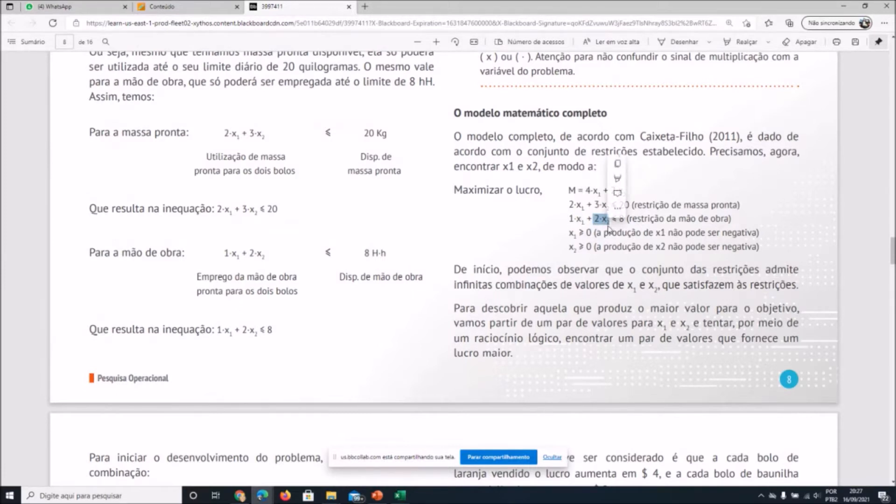
click(625, 223)
drag(624, 219, 740, 220)
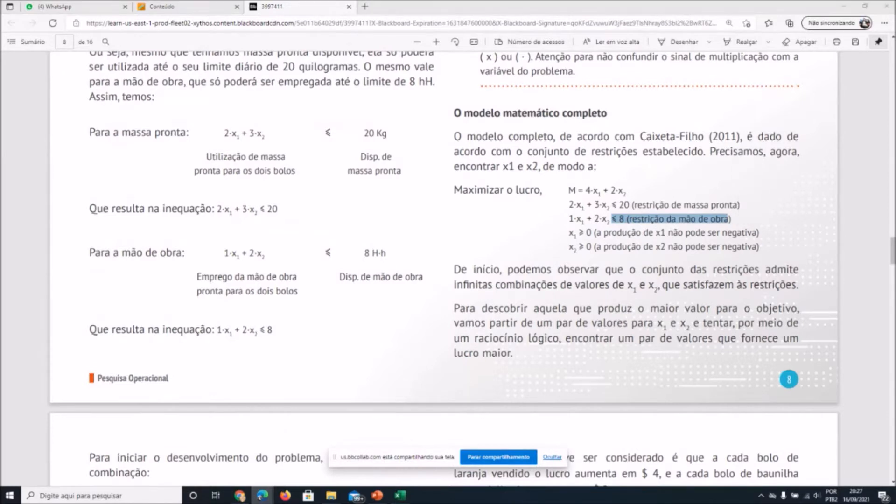
Select "não pode ser negativa" in the x1 non-negativity condition and view the text below the complete model
click(682, 216)
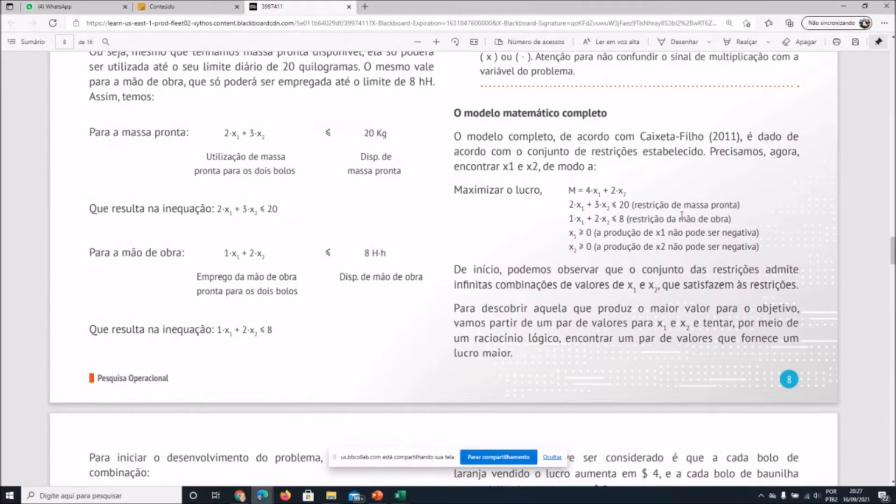
drag(669, 234, 757, 239)
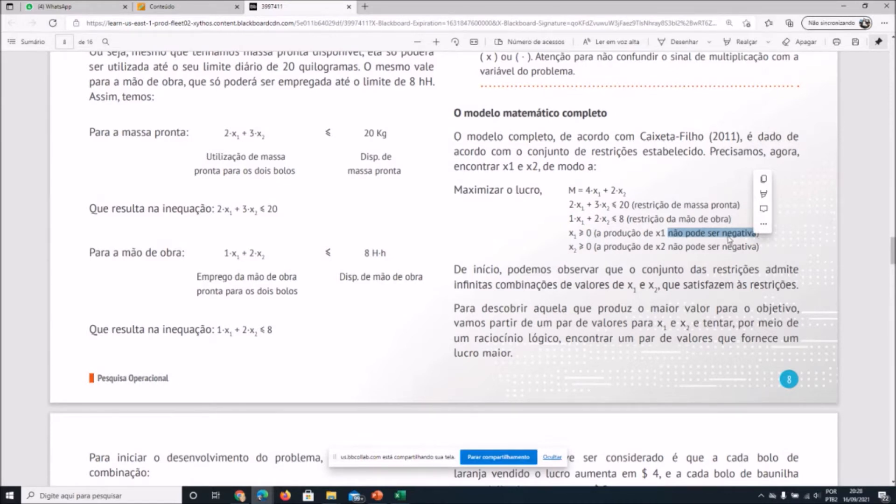
scroll(694, 240, down, 2)
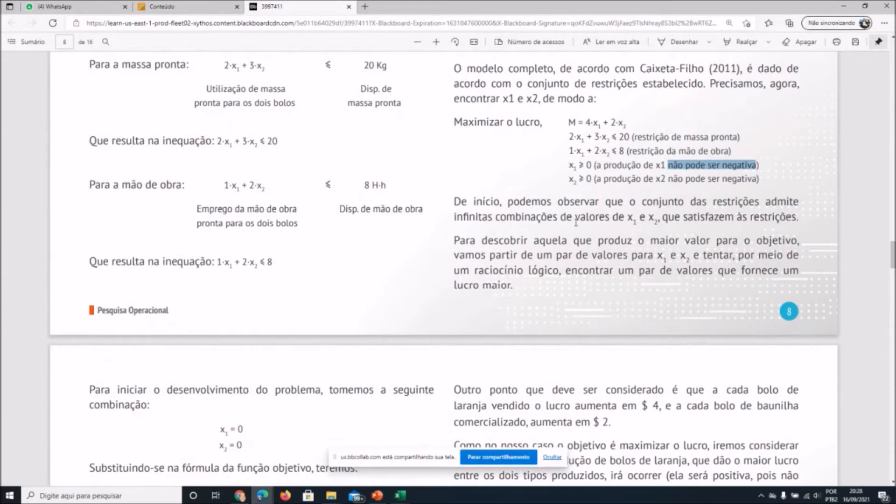
Switch to the Excel workbook "Solver Unidade 3_resolvendo_problema" and clear the Laranja and Baunilha coefficients in E5:F7
click(402, 499)
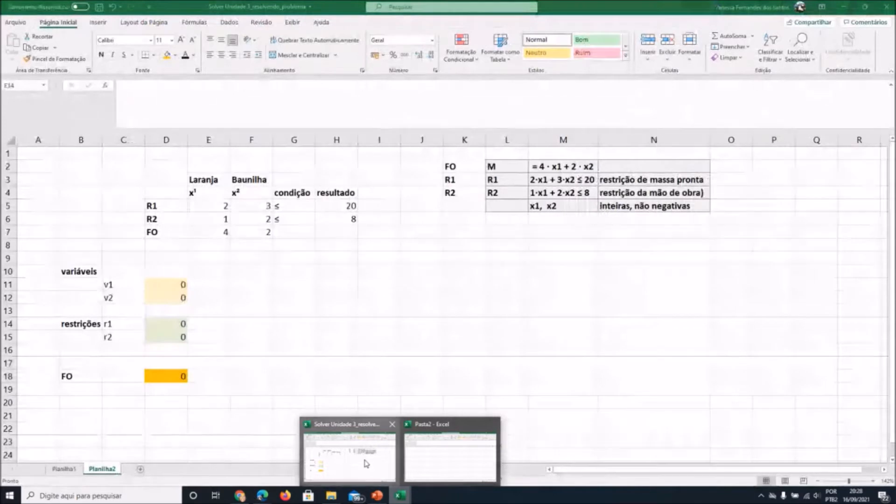
click(366, 464)
drag(214, 206, 258, 228)
key(Delete)
click(308, 268)
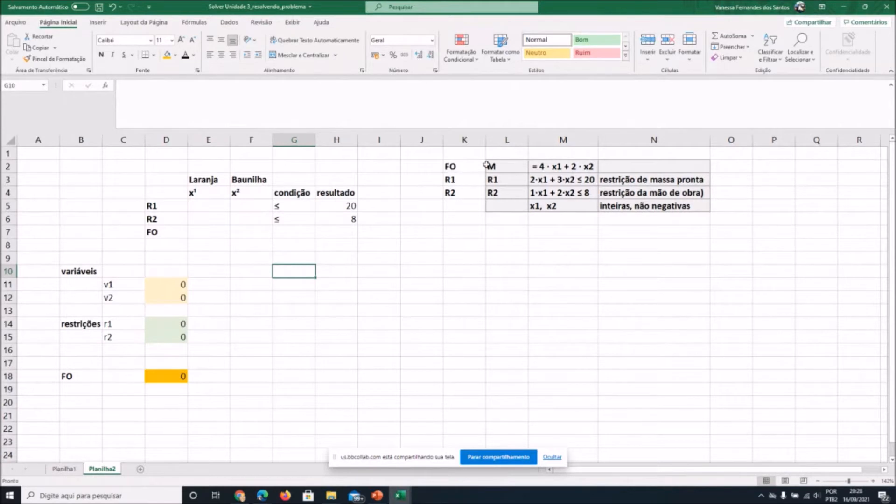
Examine the FO label, the M cell and the objective function formula in row 2 of the model table
click(444, 167)
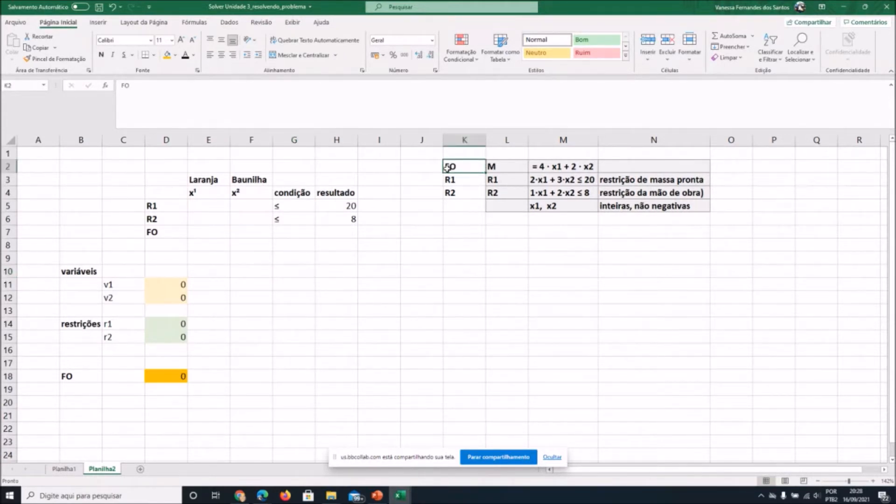
click(492, 166)
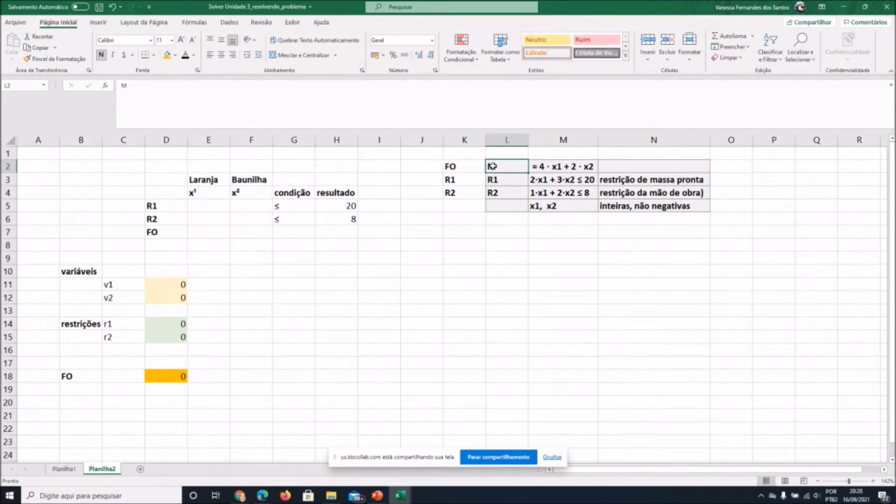
click(539, 164)
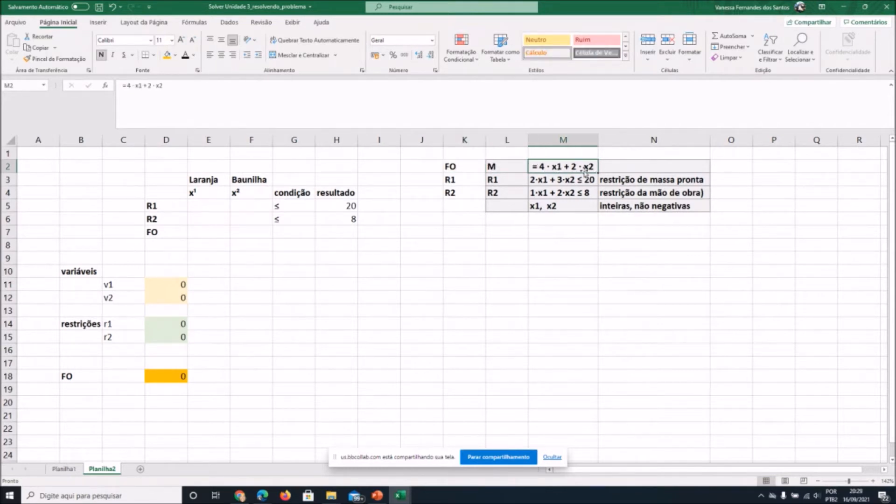
Change the objective function label in cell L2 to "M LUCRO"
double_click(513, 166)
text(LUCR)
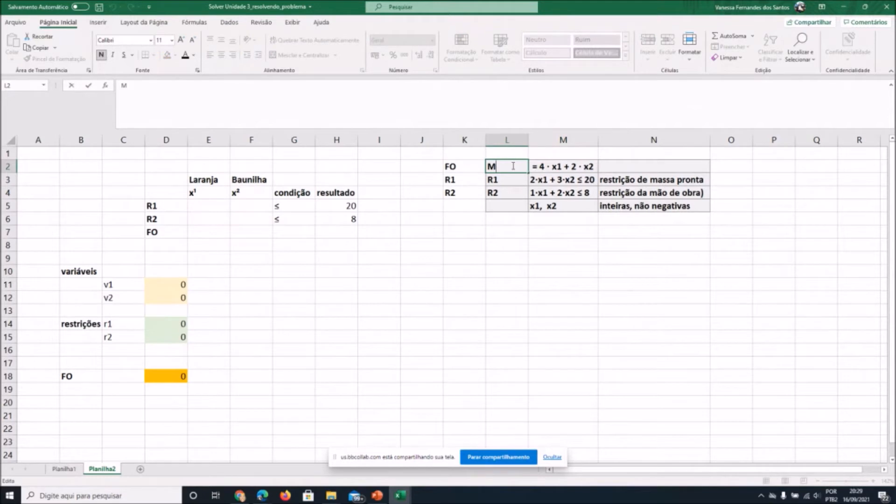
text(O)
key(Left)
key(Left)
key(Left)
key(Left)
key(Left)
click(647, 247)
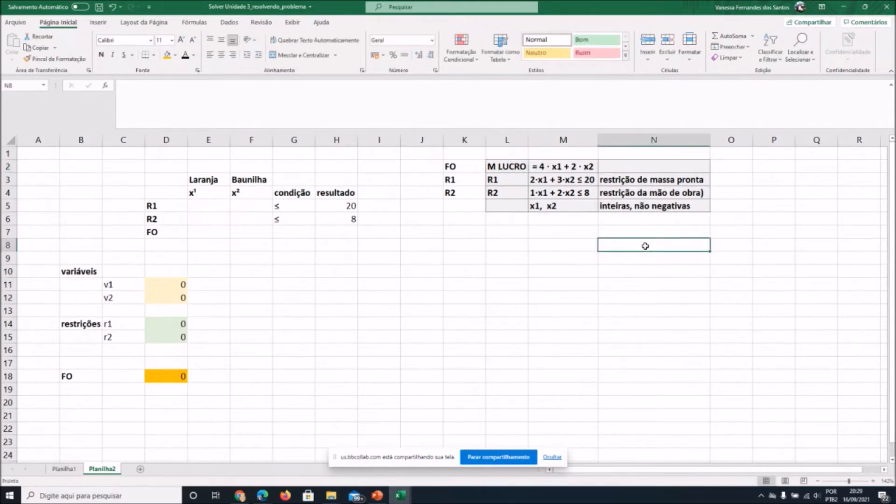
Compare the objective function in M2 with the Laranja x¹ and Baunilha x² column headings in the coefficient table
click(563, 169)
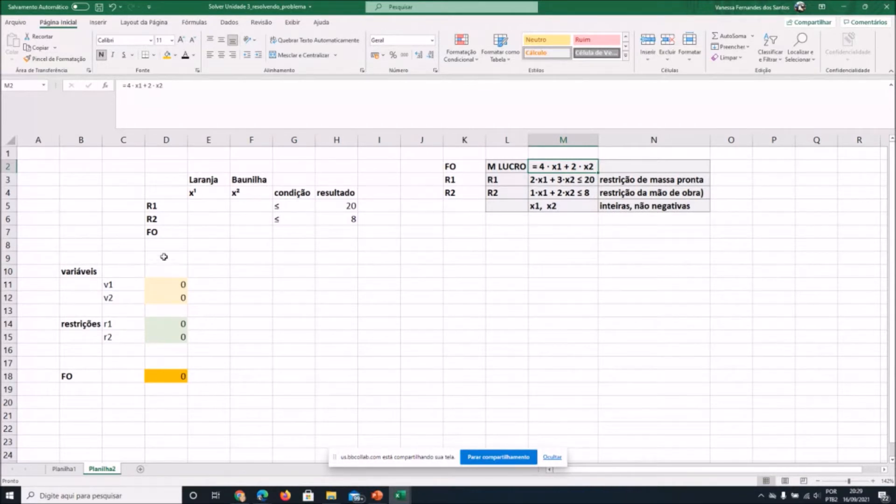
drag(197, 184, 248, 183)
click(222, 196)
click(238, 194)
click(214, 196)
click(236, 195)
click(214, 195)
click(250, 194)
key(Left)
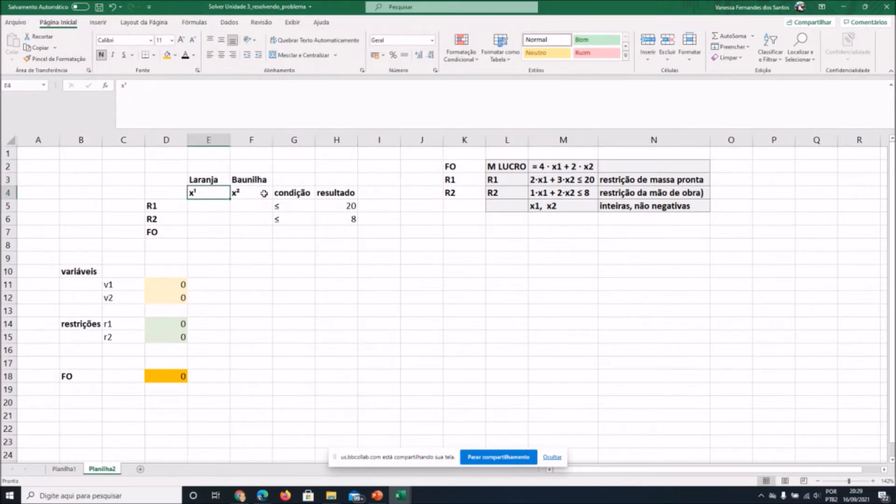
click(265, 193)
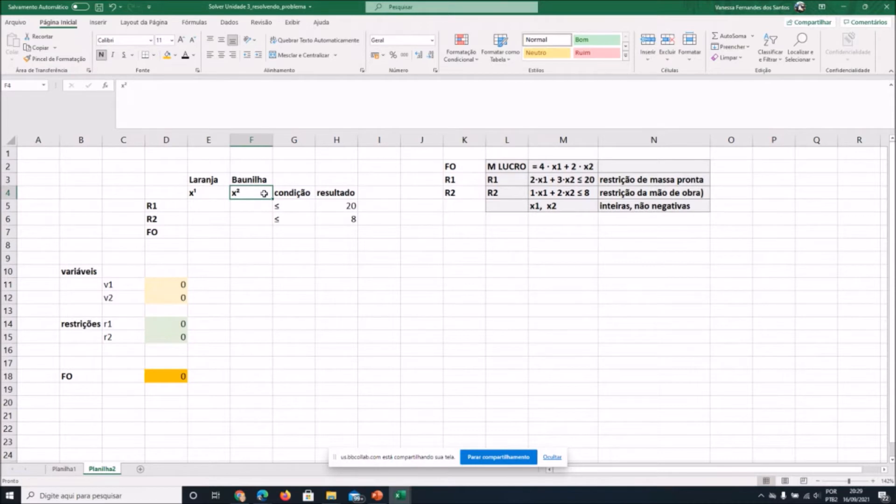
Enter the objective function coefficients in the FO row: 4 for Laranja and 2 for Baunilha
key(Left)
key(Left)
key(Down)
key(Down)
key(Down)
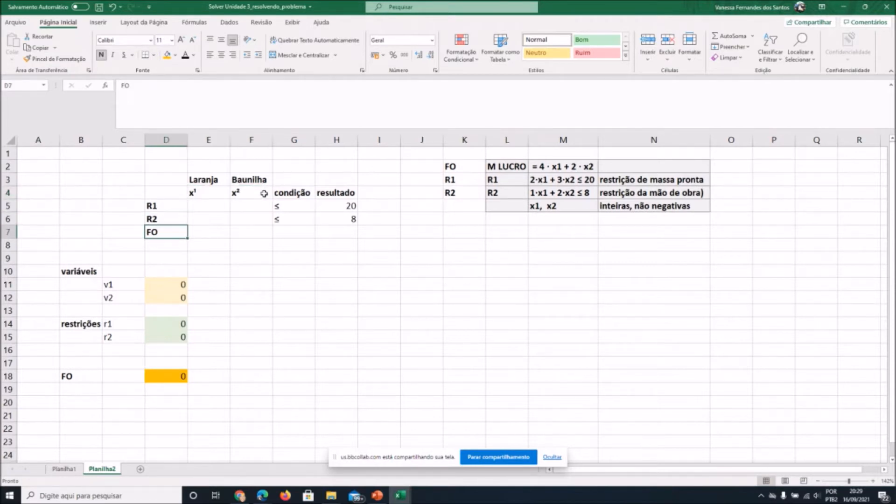
key(Right)
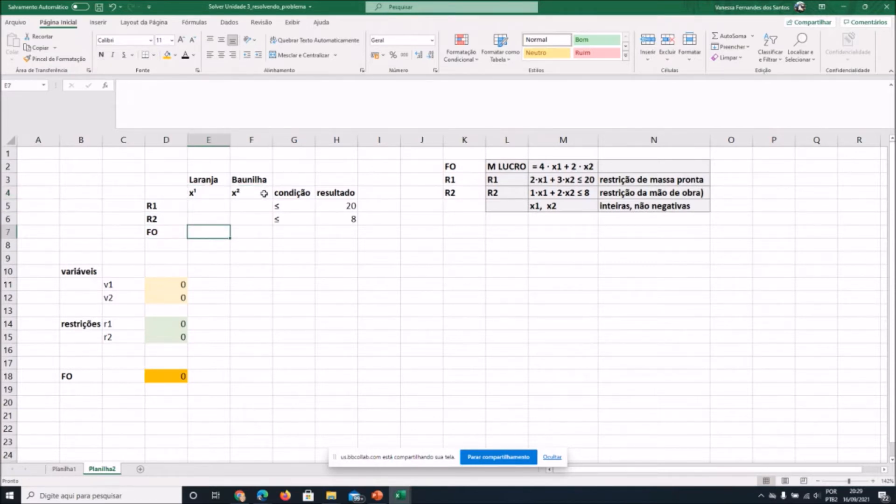
text(4)
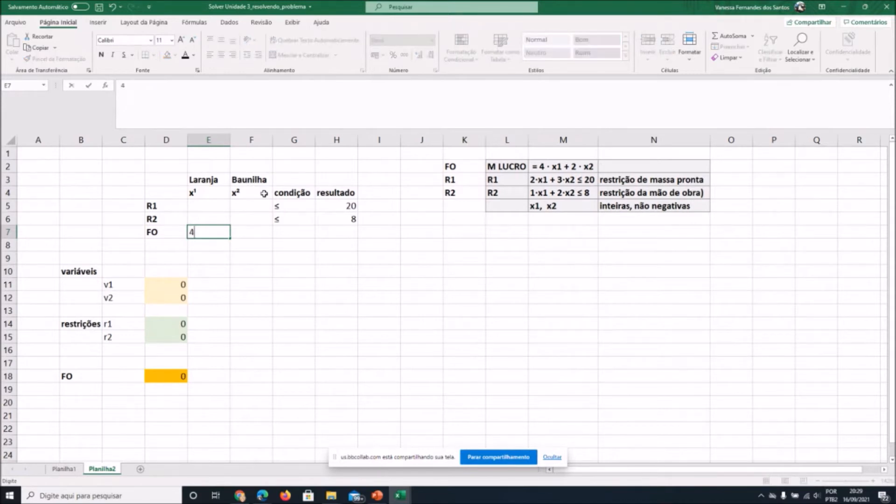
key(Tab)
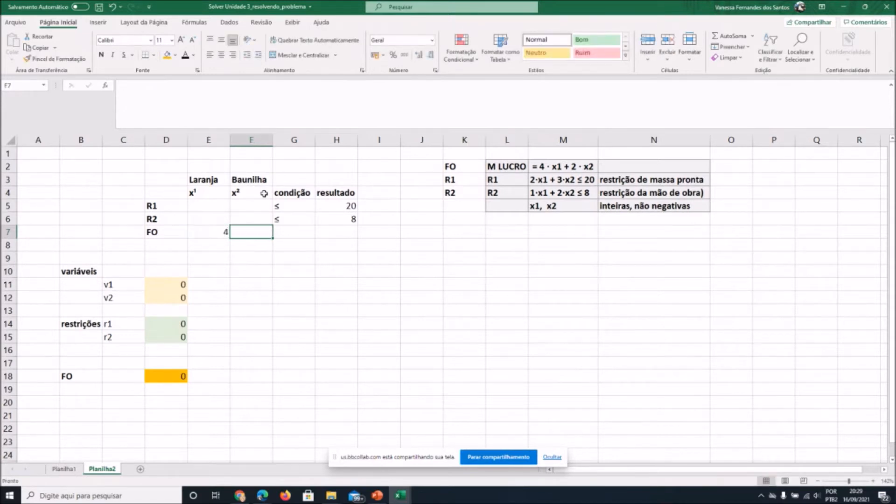
text(2)
key(Return)
Examine restriction R1 in row 3 of the model table, including its massa pronta description and its inequality
key(Up)
key(Up)
key(Up)
key(Left)
key(Right)
key(Right)
key(Right)
key(Right)
key(Right)
key(Up)
key(Up)
key(Up)
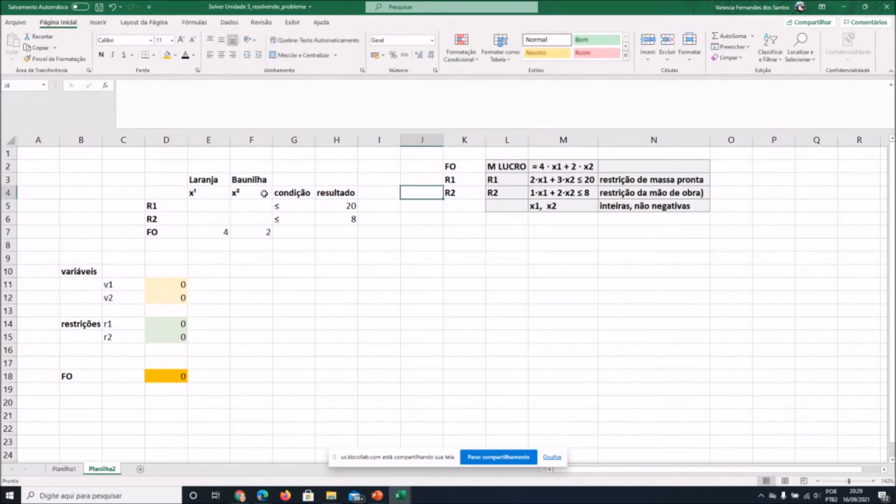
key(Right)
key(Down)
key(Right)
key(Right)
key(Right)
key(Right)
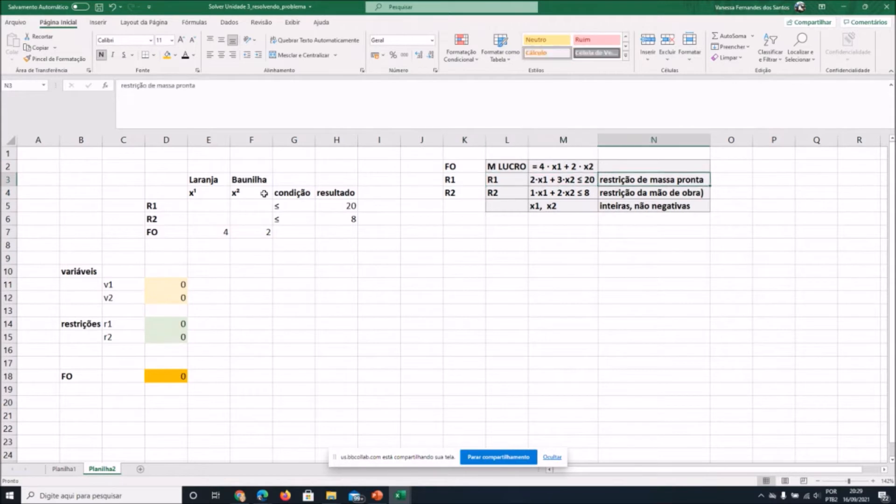
key(Left)
key(Left)
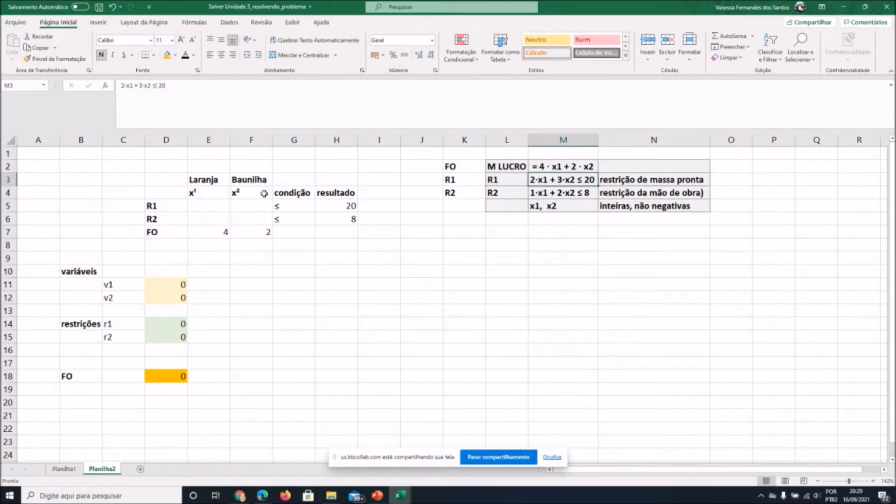
Clear the R1 and R2 limits in the resultado column, cells H5 and H6
key(Left)
key(Left)
key(Left)
key(Down)
key(Down)
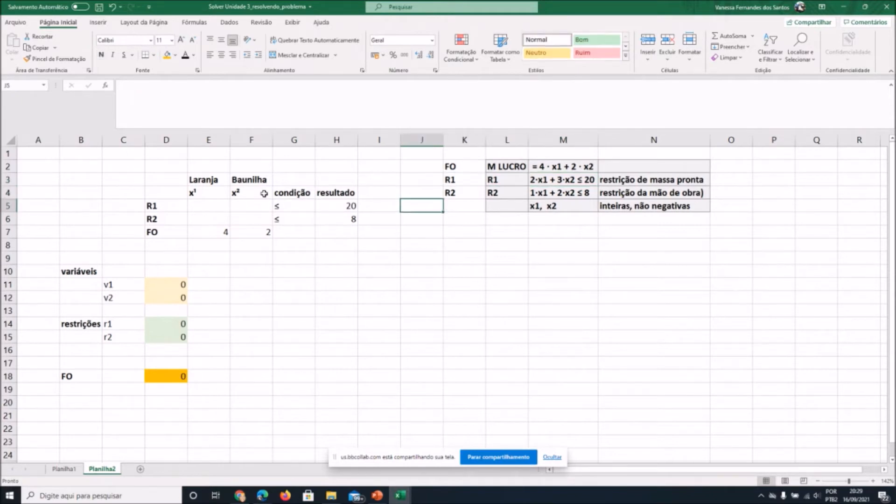
key(Left)
key(Left)
key(Delete)
key(Down)
key(Delete)
key(Up)
Review the R1 inequality in the model table for the coefficients and limit that row 5 needs
key(Left)
key(Left)
key(Left)
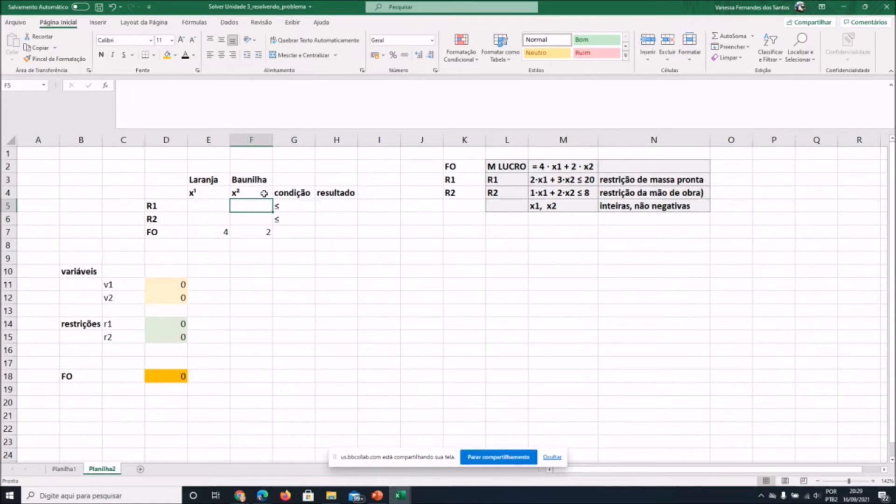
key(Right)
key(Right)
key(Right)
key(Right)
key(Up)
key(Right)
key(Right)
key(Up)
key(Right)
key(Right)
Fill in the R1 row with 2 for Laranja, 3 for Baunilha and 20 as the resultado
key(Left)
key(Left)
key(Left)
key(Left)
key(Left)
key(Left)
key(Left)
key(Left)
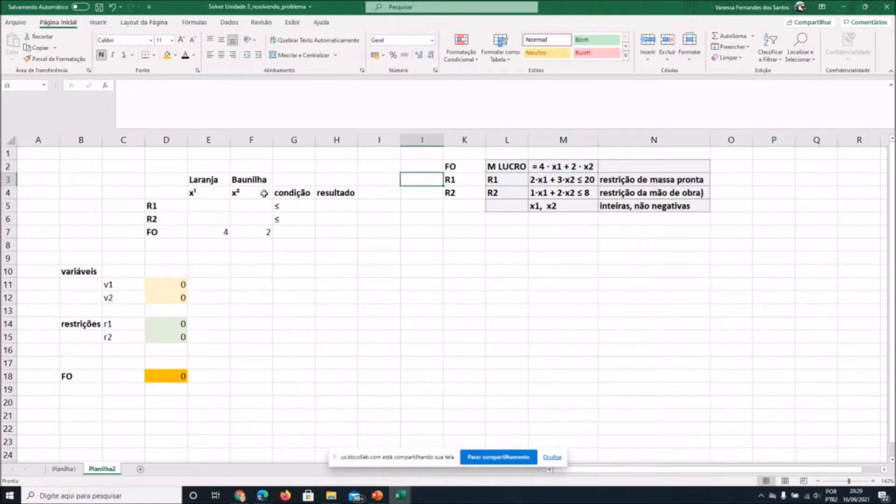
key(Down)
key(Down)
text(2)
key(Tab)
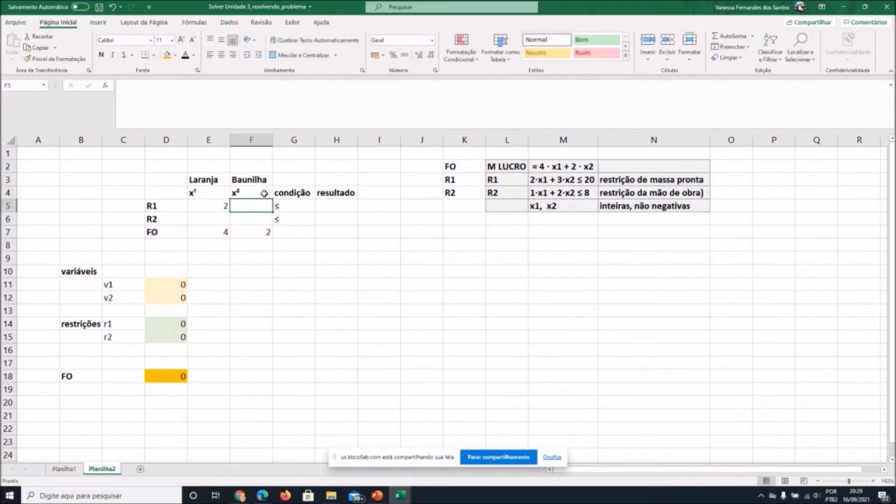
text(3)
key(Tab)
key(Tab)
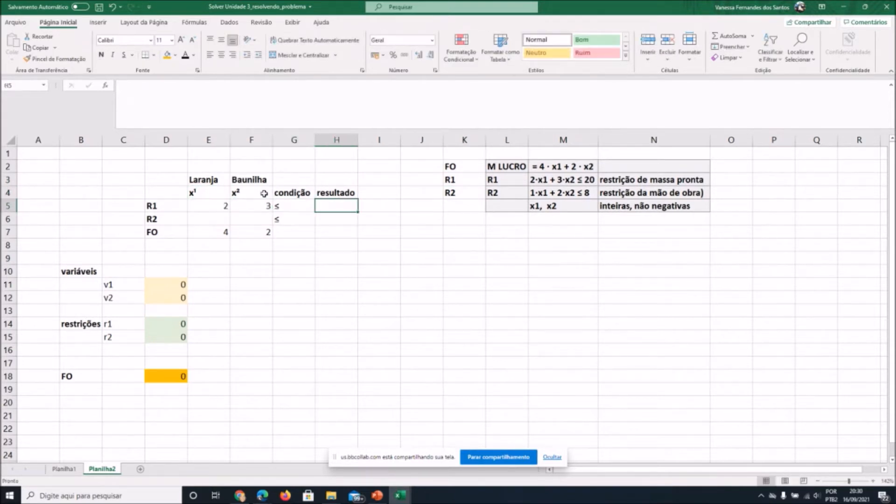
key(Left)
key(Right)
text(20)
key(Return)
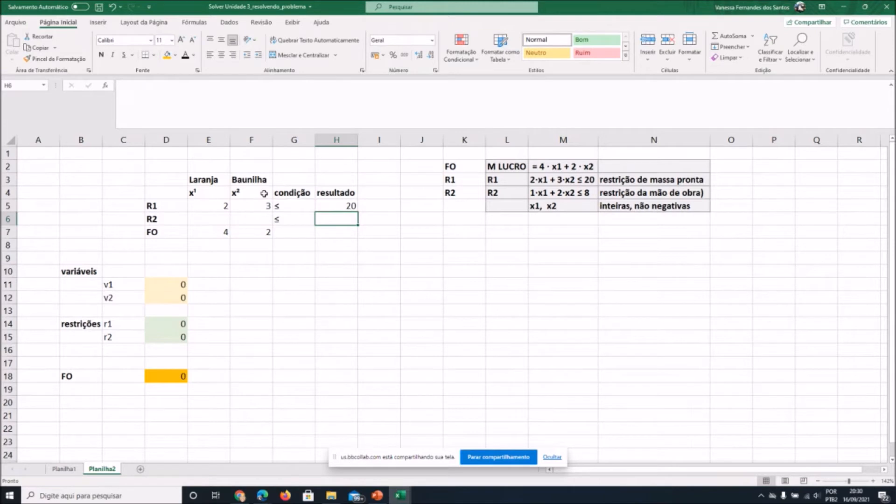
Examine the R2 labour inequality in cell M4 of the model table
key(Left)
key(Left)
key(Left)
key(Down)
key(Down)
key(Down)
key(Down)
key(Down)
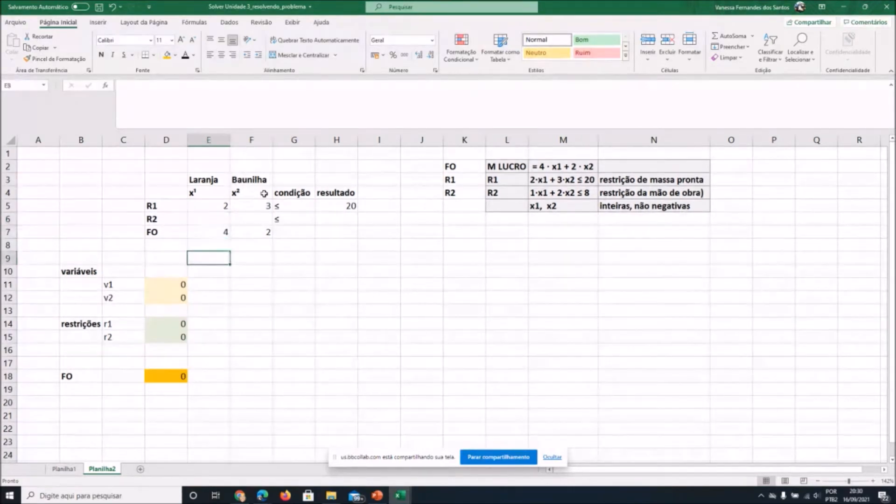
key(Up)
key(Up)
key(Up)
key(Up)
key(Up)
key(Up)
key(Up)
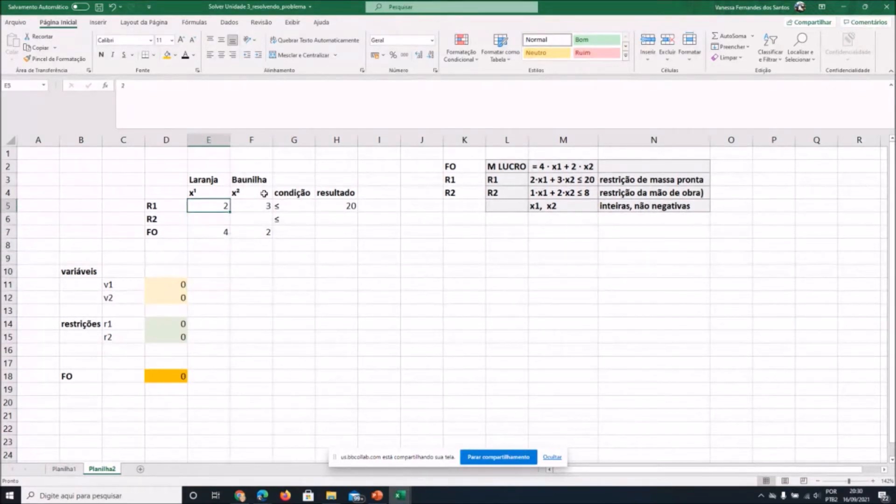
key(Right)
key(Right)
key(Right)
key(Right)
key(Right)
key(Right)
key(Right)
key(Right)
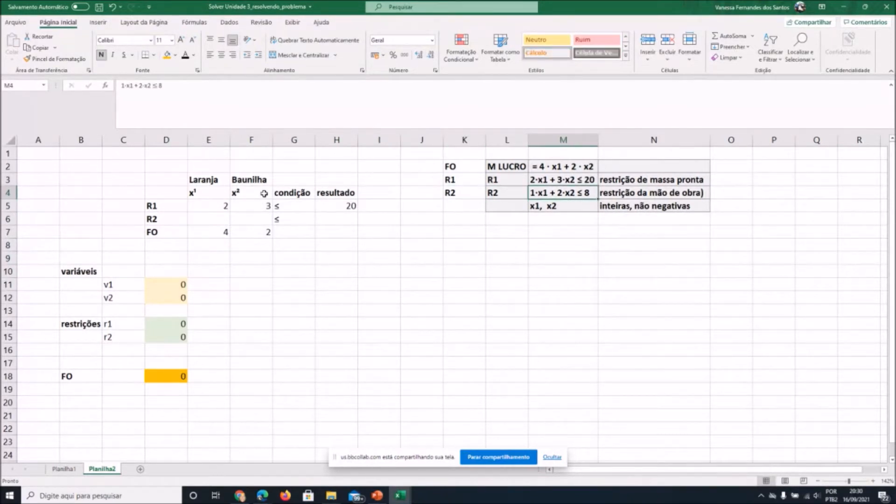
Fill in the R2 row with 1 for Laranja, 2 for Baunilha and 8 as the resultado
key(Left)
key(Left)
key(Left)
key(Left)
key(Left)
key(Left)
key(Left)
key(Left)
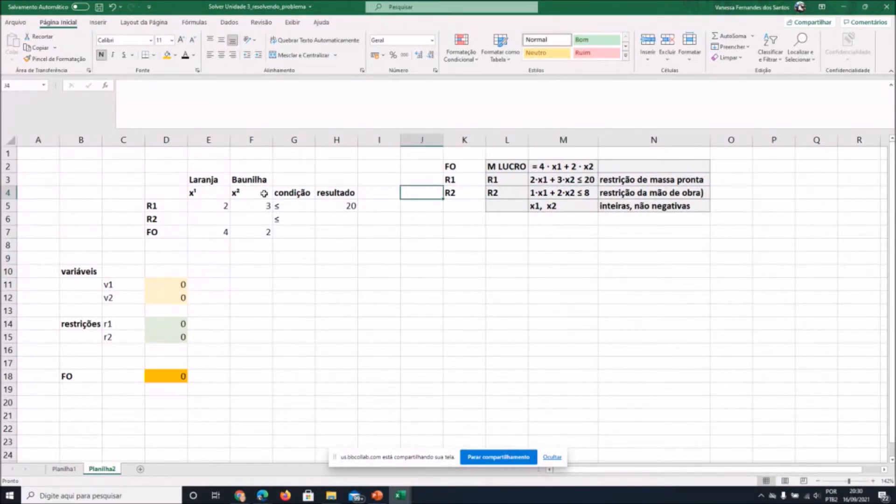
key(Down)
key(Down)
text(1)
key(Right)
text(2)
key(Right)
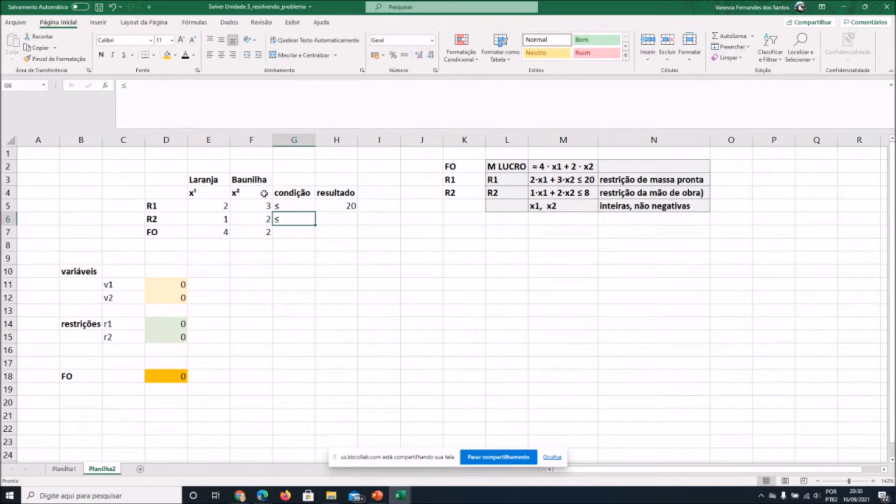
key(Right)
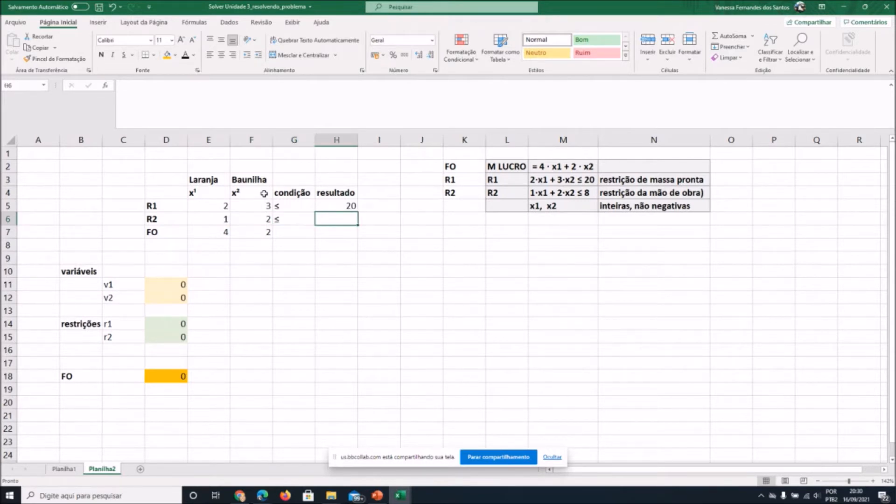
text(8)
key(Left)
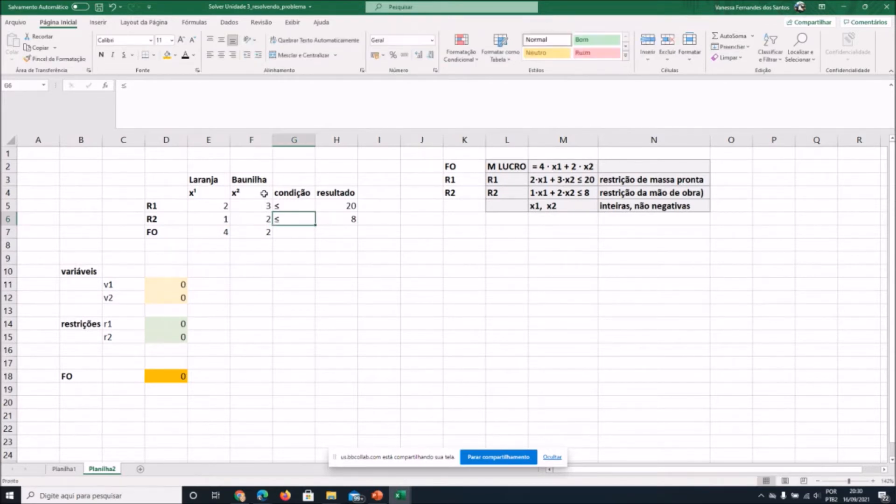
key(Right)
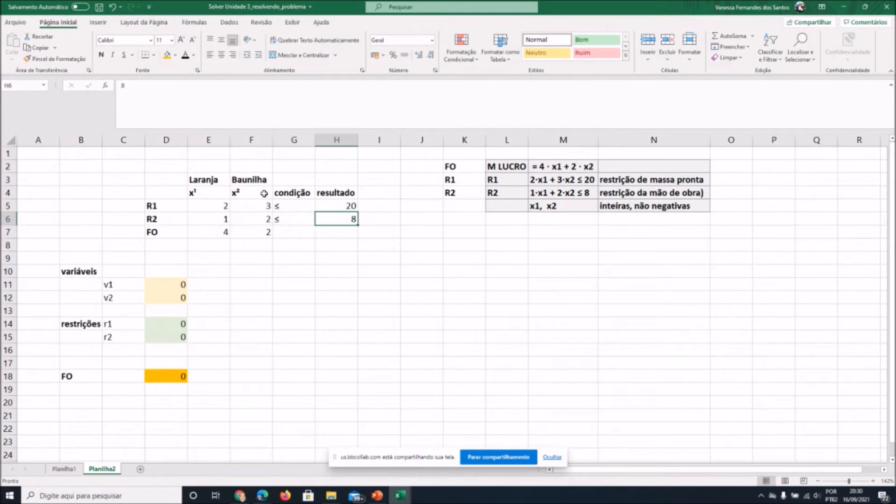
Examine the variáveis block with v1 and v2 and the restrições block with r1 and r2 below the coefficient table
key(Down)
key(Down)
key(Down)
key(Down)
key(Left)
key(Left)
key(Left)
key(Left)
key(Left)
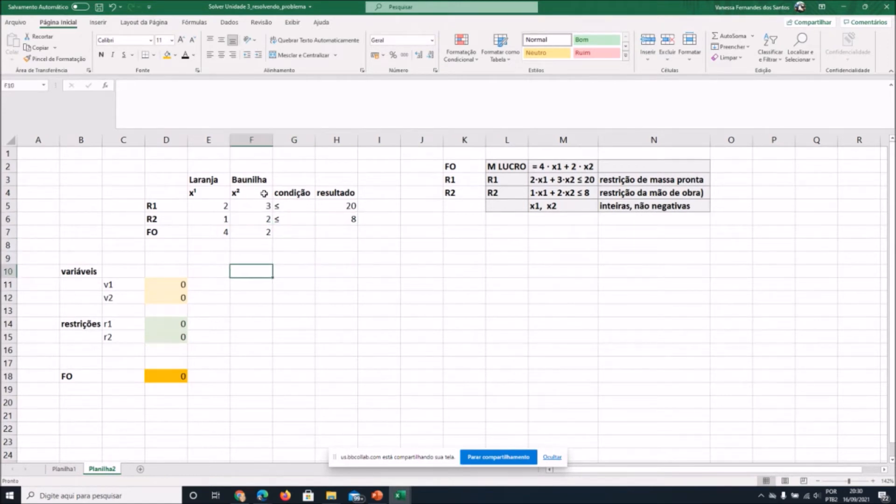
key(Left)
key(Right)
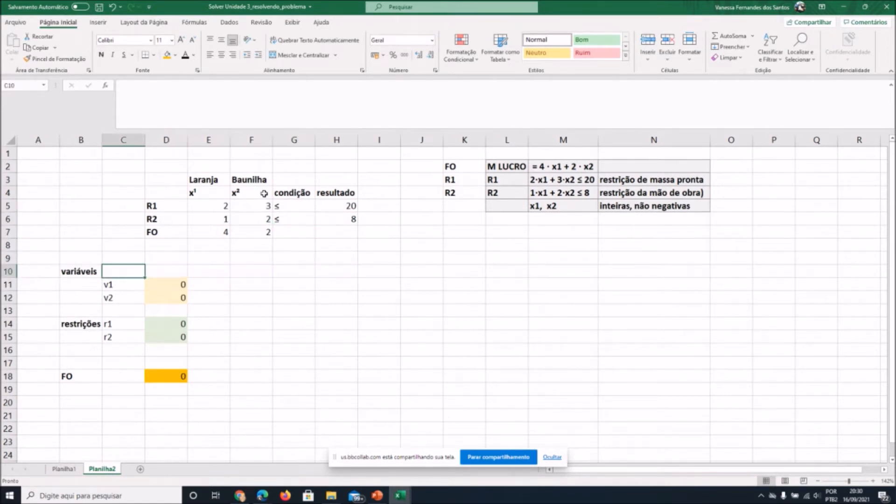
key(Left)
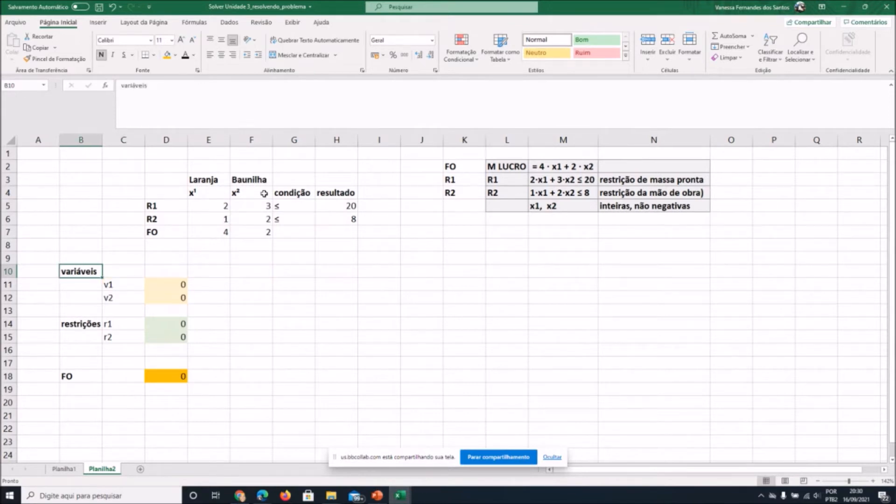
key(Down)
key(Right)
key(Down)
key(Down)
key(Down)
key(Right)
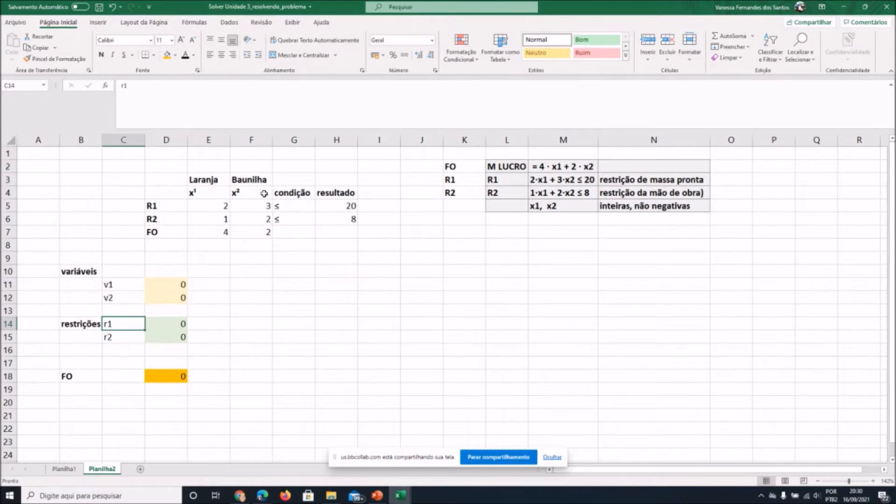
key(Down)
key(Right)
key(Right)
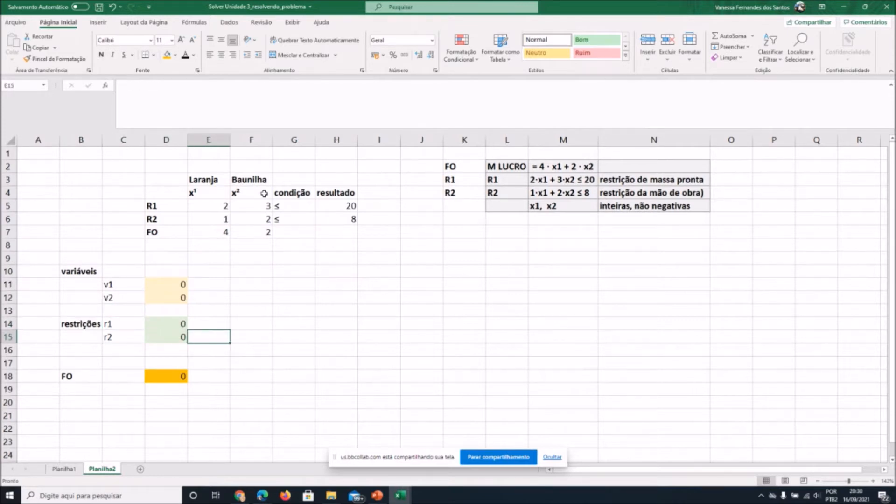
Enter the r1 restriction formula =E5*D11+F5*D12 in cell D14
key(Up)
key(Left)
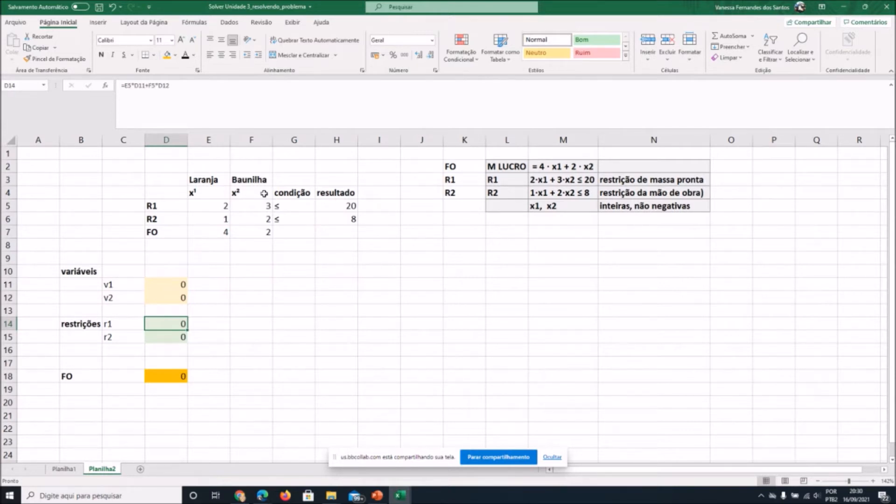
text(=)
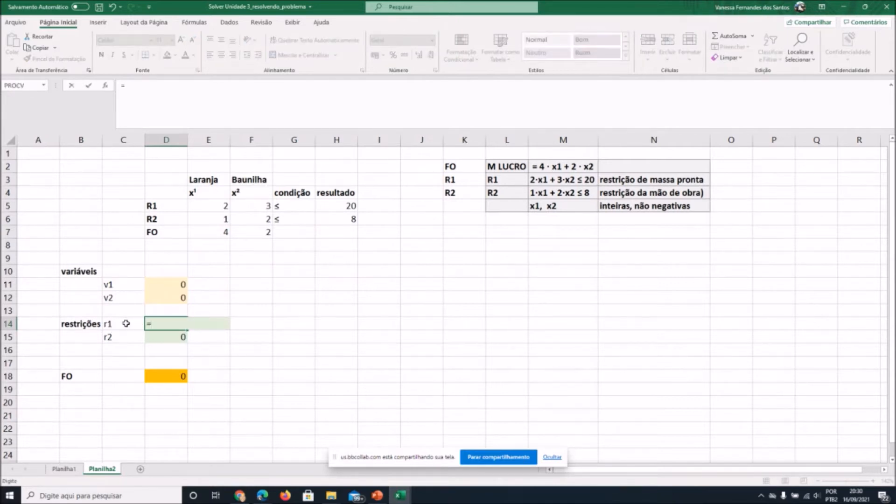
click(207, 204)
text(*)
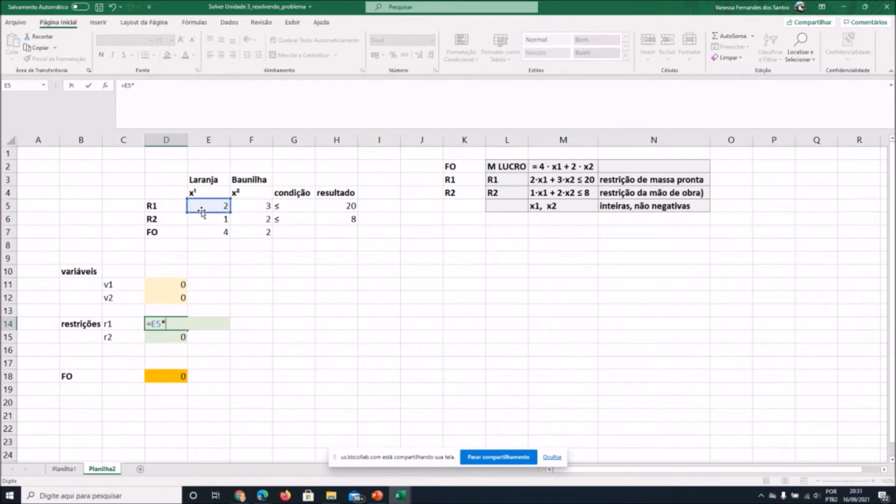
click(171, 282)
text(+)
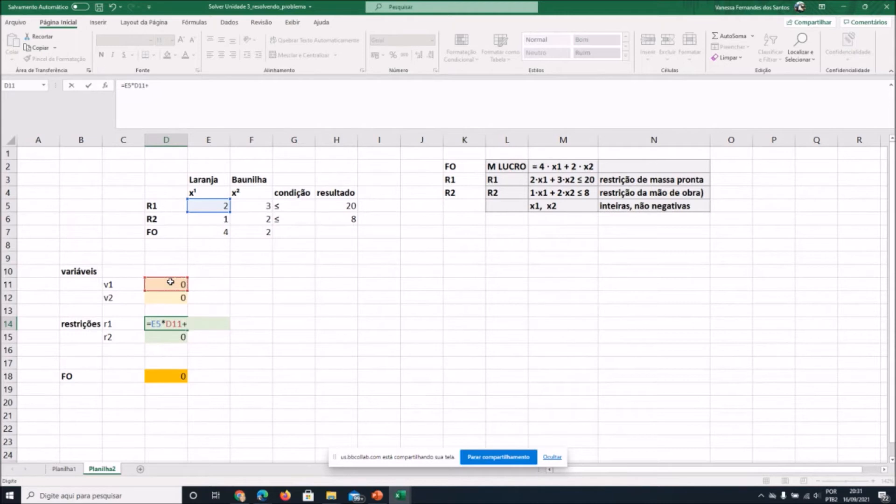
click(257, 206)
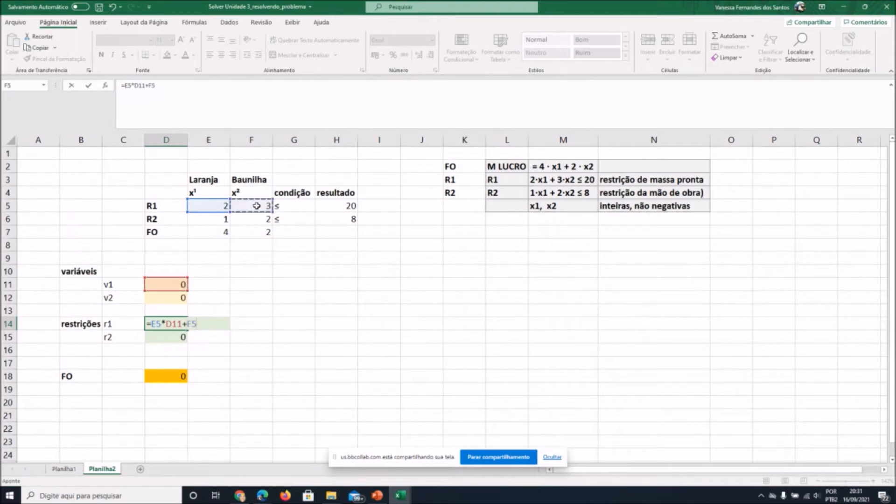
text(*)
click(171, 297)
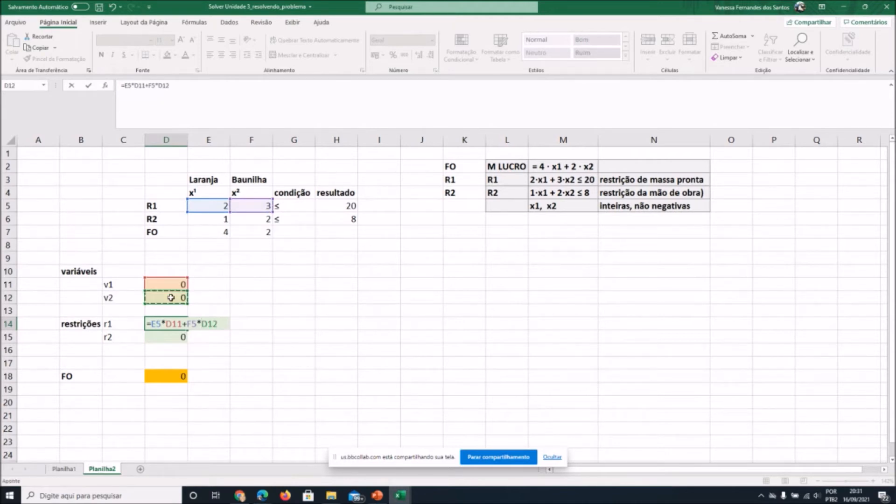
key(Return)
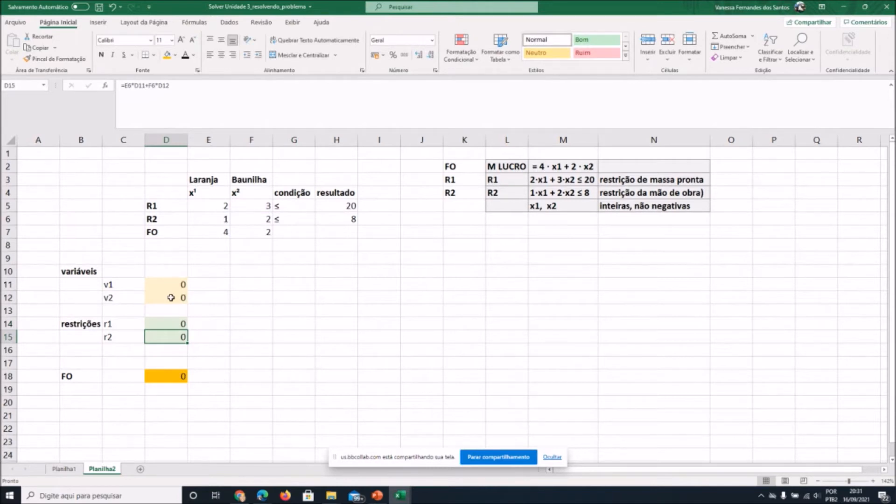
Enter the r2 restriction formula =E6*D11+F6*D12 in cell D15
text(=)
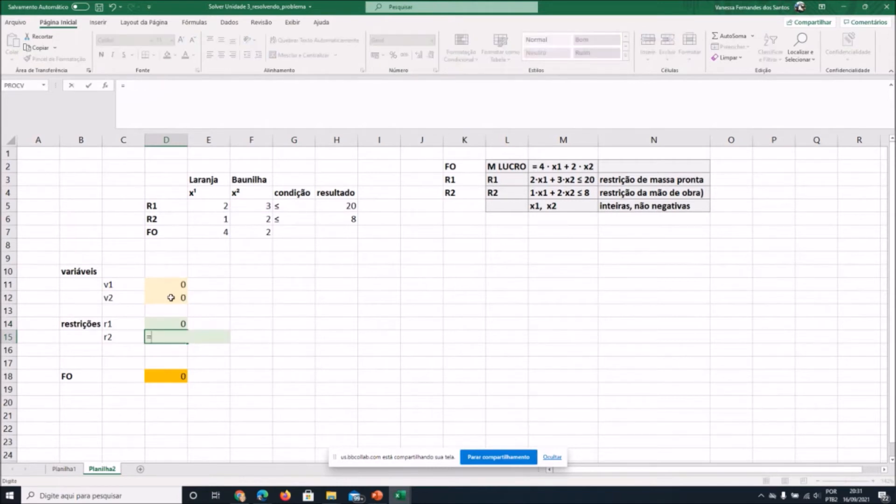
click(203, 221)
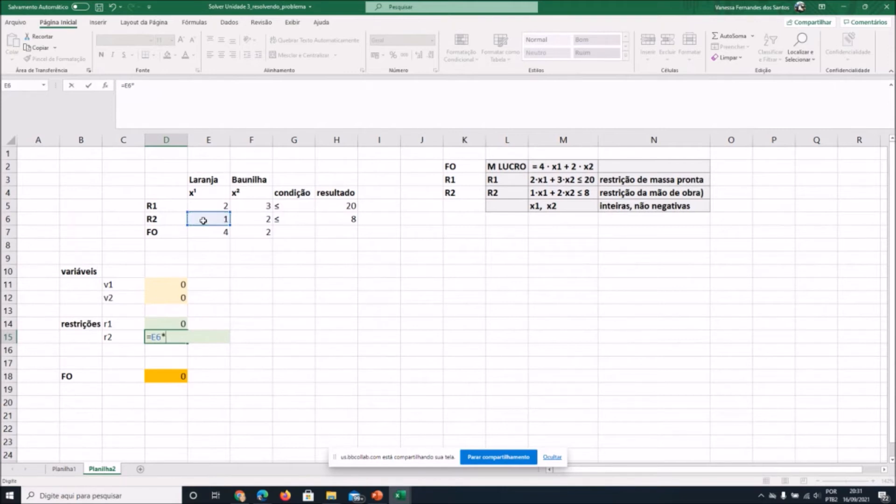
text(*)
click(174, 284)
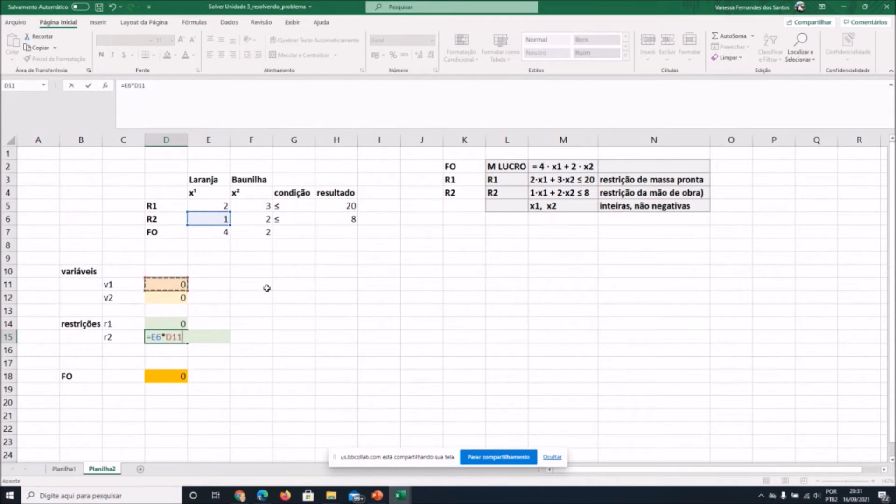
text(+)
click(241, 219)
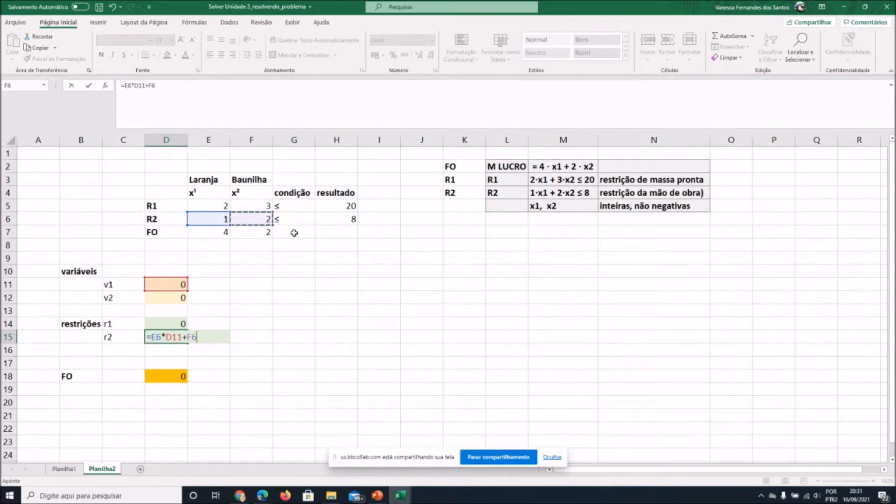
text(*)
click(166, 298)
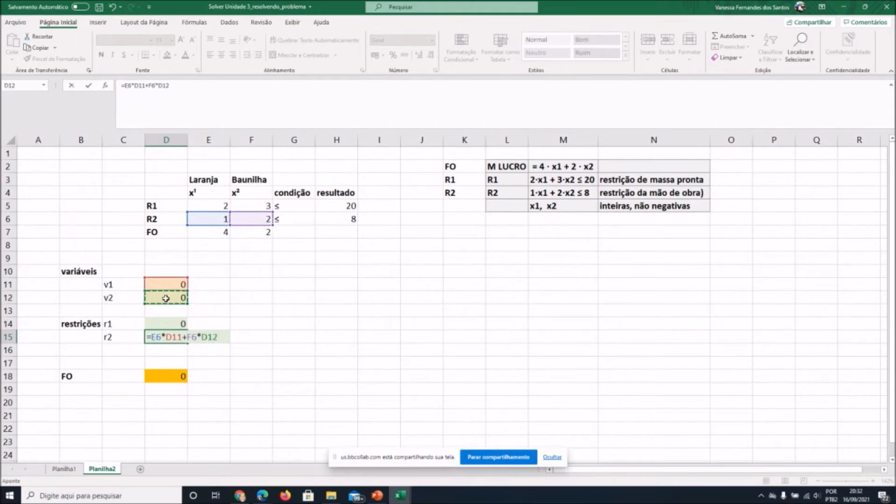
key(Return)
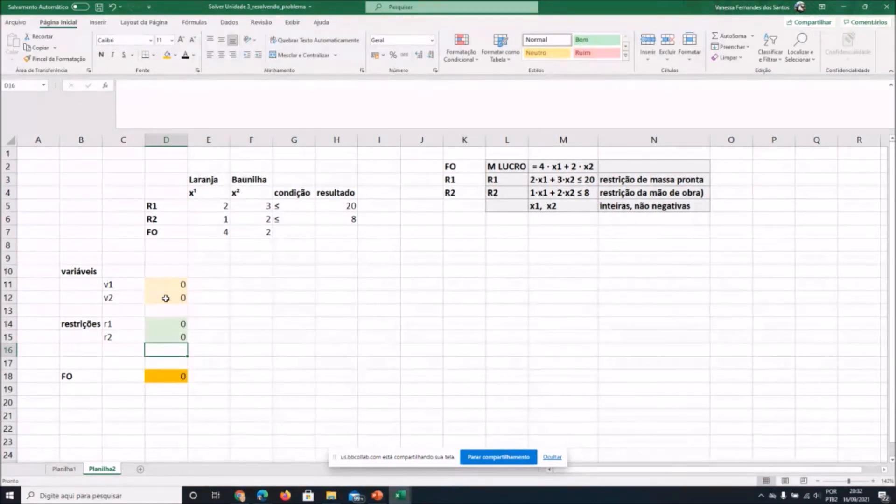
Clear the existing formula from the FO result cell D18
key(Up)
key(Up)
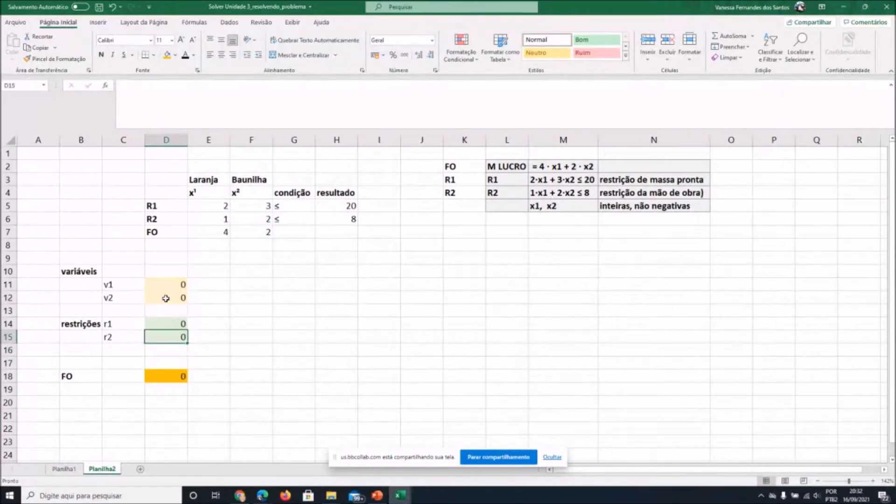
key(Left)
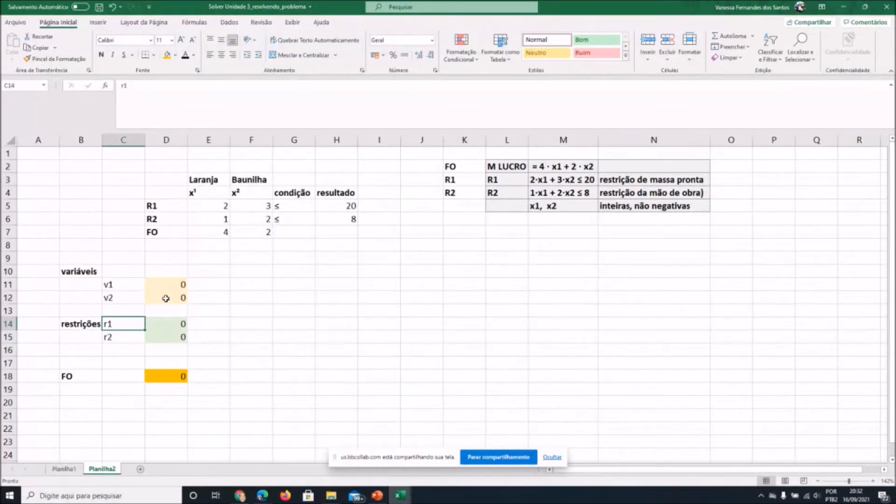
key(Right)
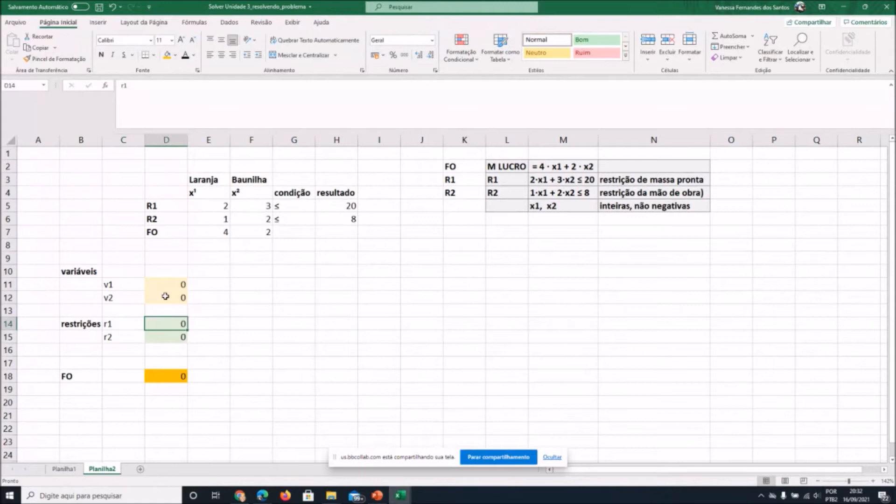
key(Down)
key(Left)
key(Right)
key(Down)
key(Down)
key(Down)
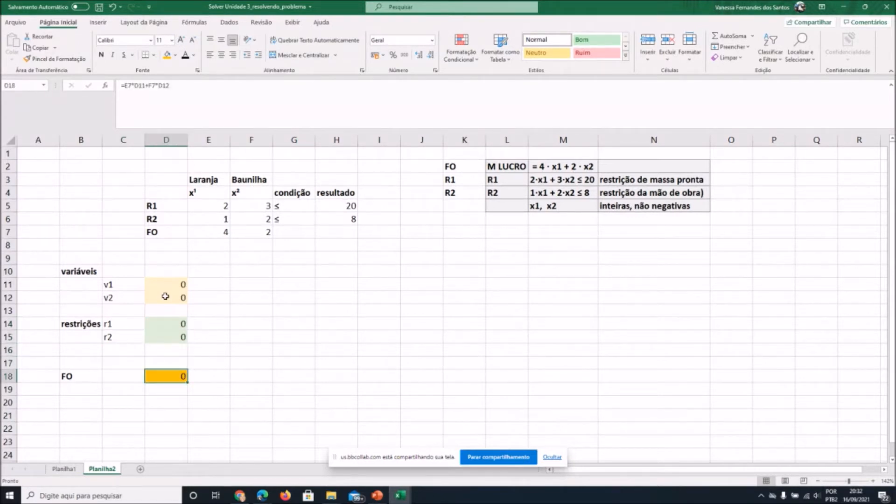
key(F2)
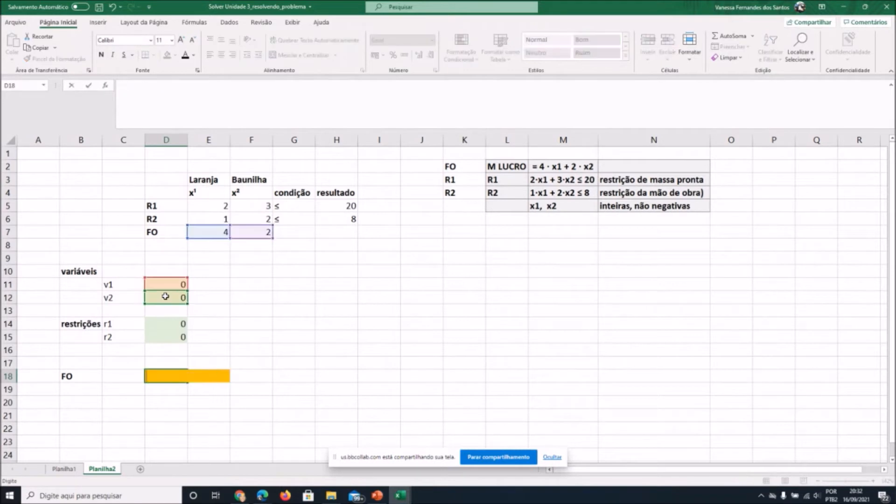
key(Return)
key(Up)
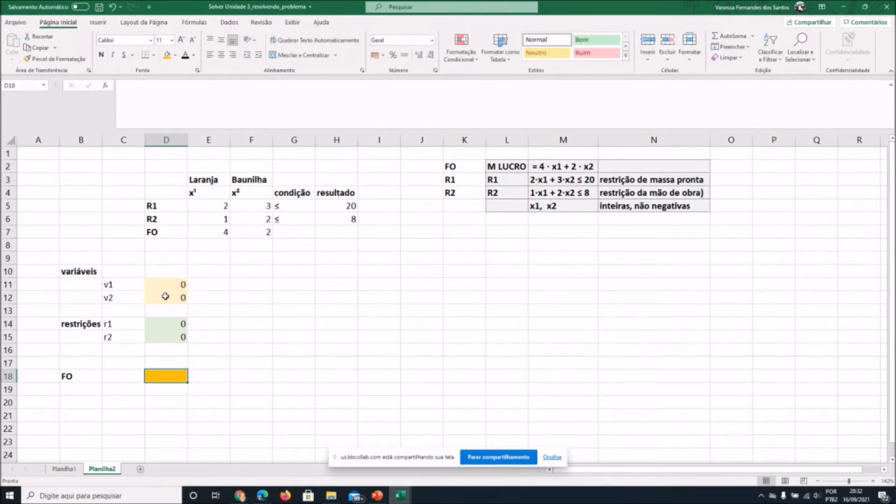
Enter the objective function formula =E7*D11+F7*D12 in the FO result cell D18
text(=)
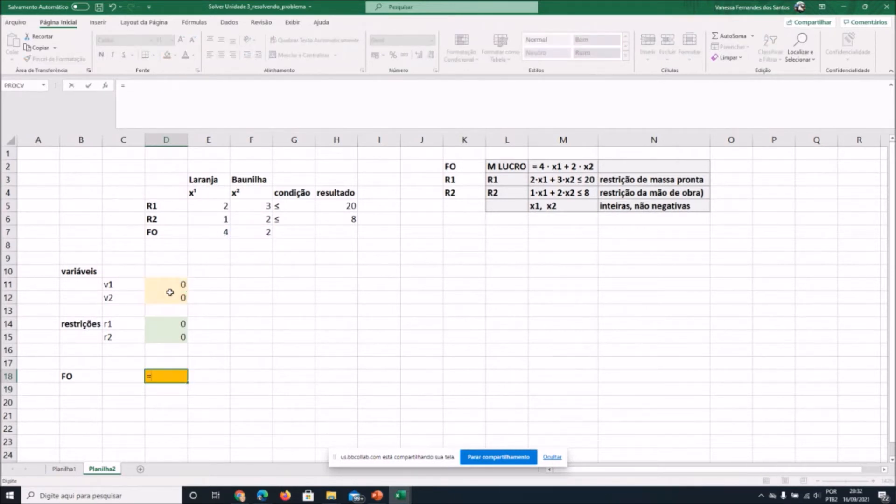
click(221, 232)
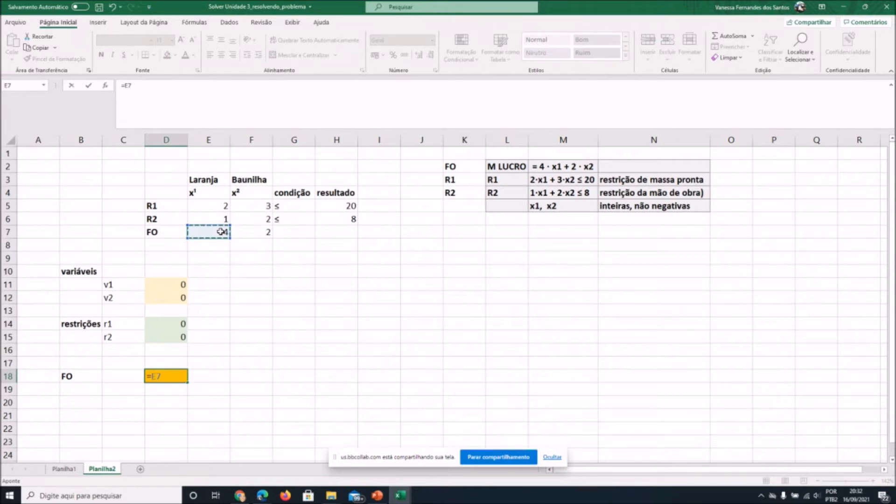
text(*)
click(169, 285)
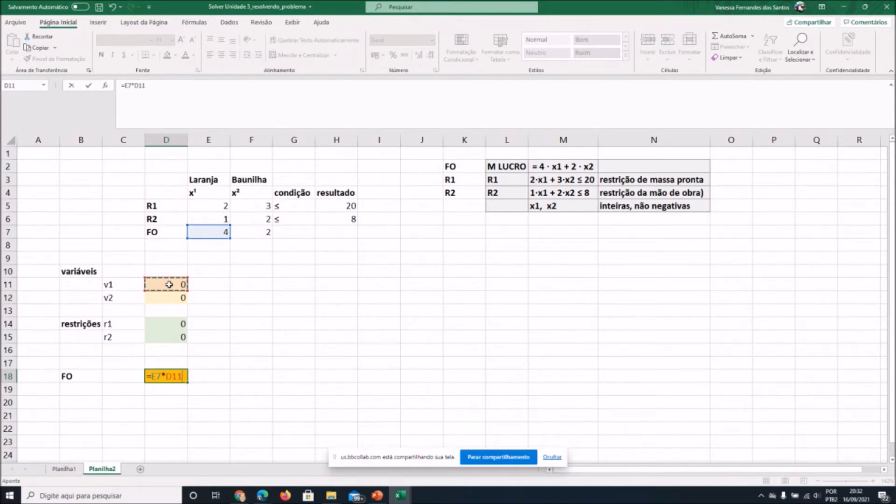
text(+)
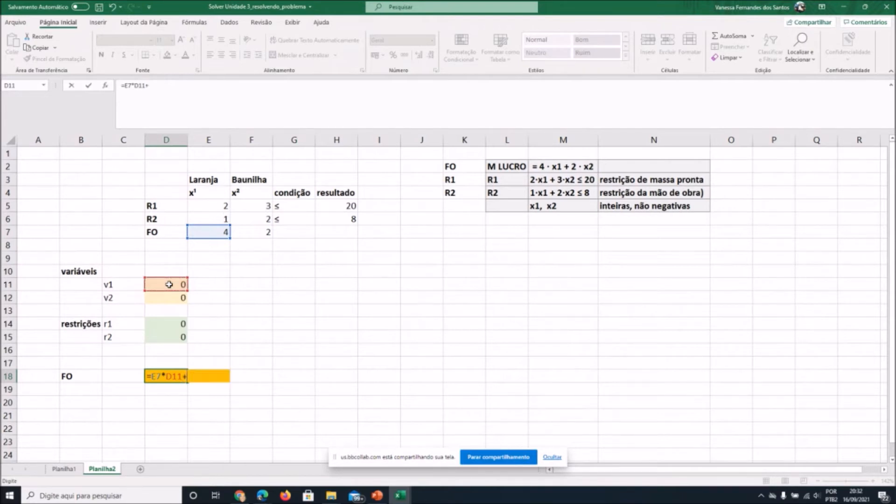
click(253, 231)
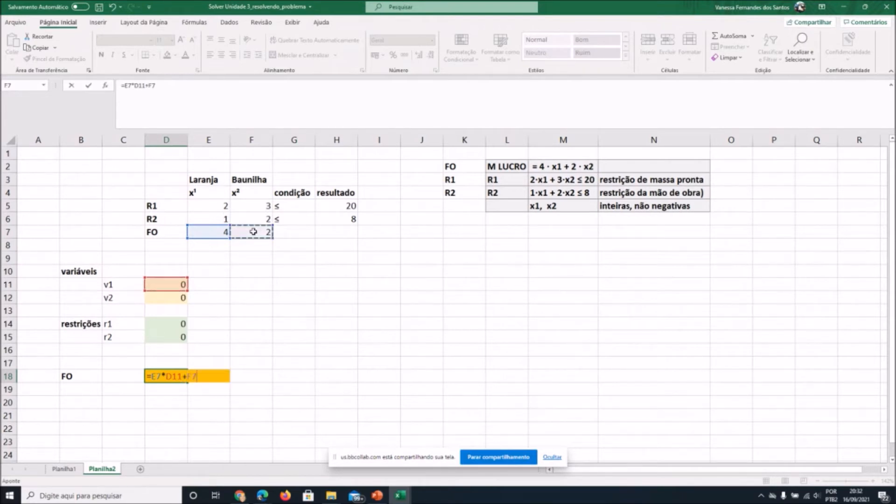
text(*)
click(162, 300)
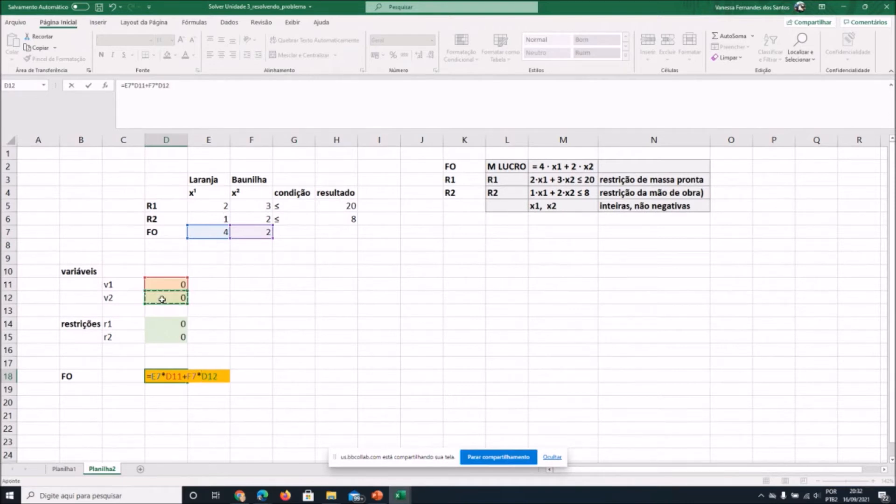
key(Return)
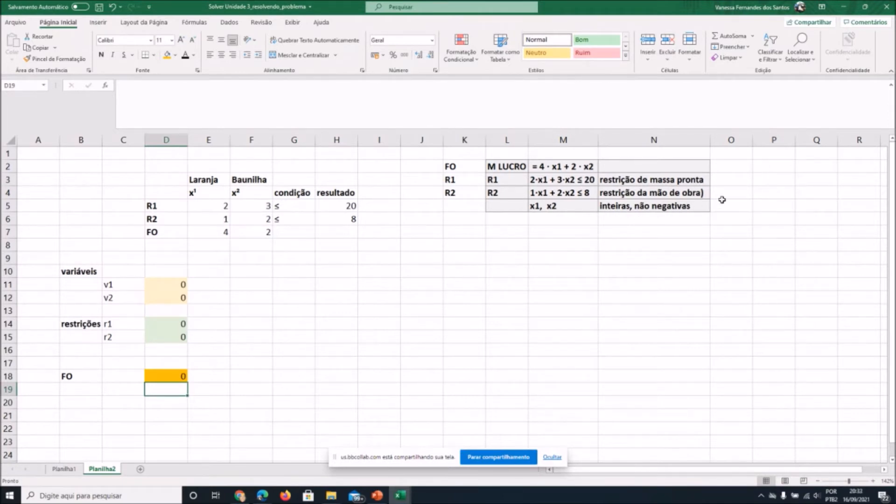
Remove the stray closing parenthesis from the "restrição da mão de obra" label in cell N4
click(707, 192)
double_click(709, 193)
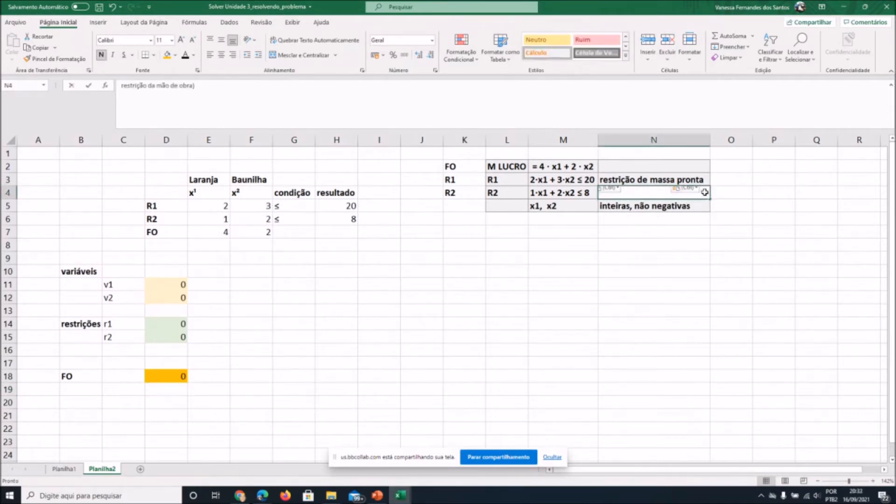
key(BackSpace)
key(Return)
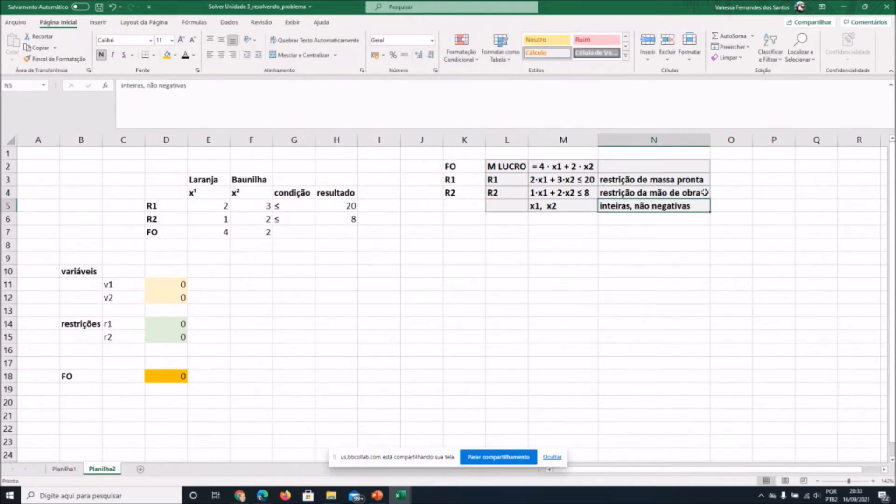
Make sure the Solver add-in is enabled in the Excel add-ins settings
click(19, 25)
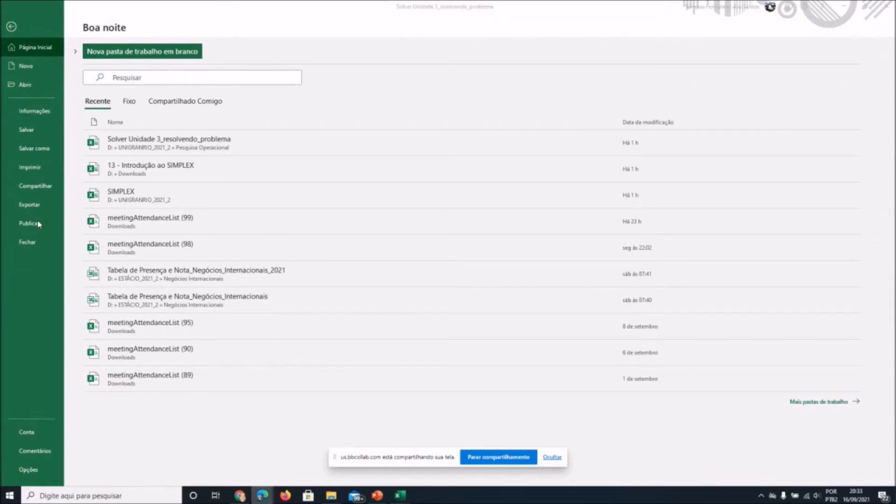
click(11, 26)
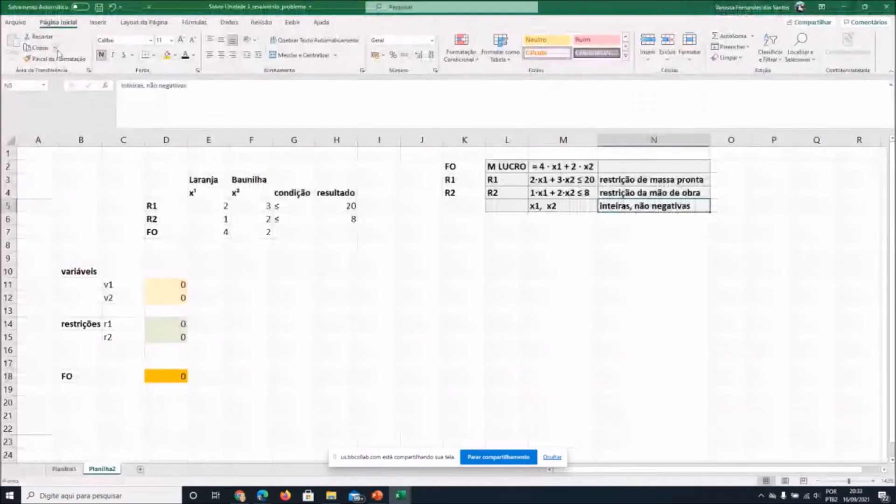
click(20, 24)
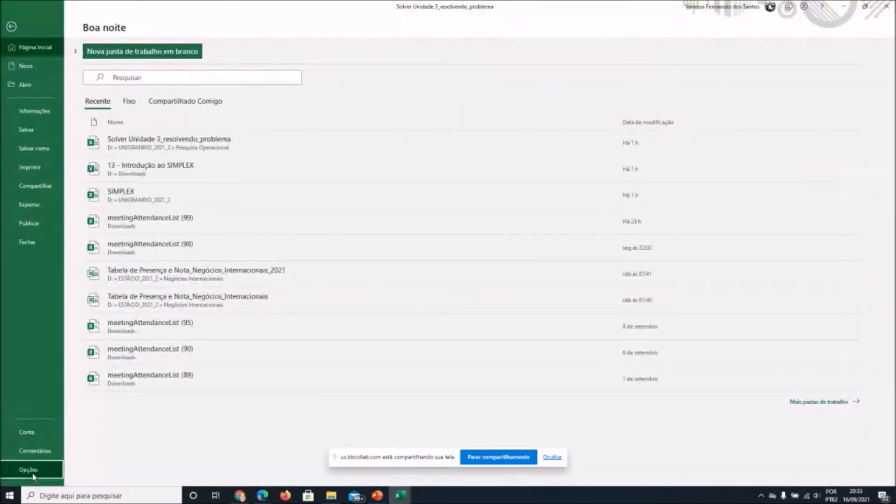
click(29, 470)
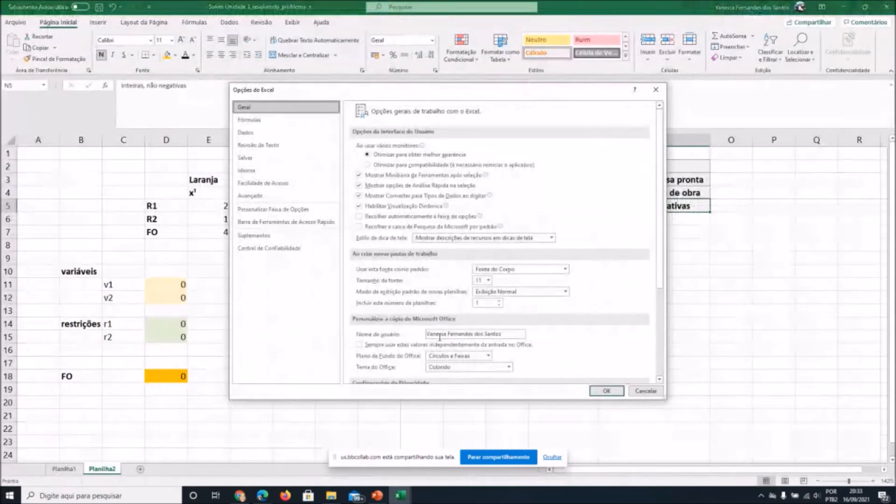
click(268, 237)
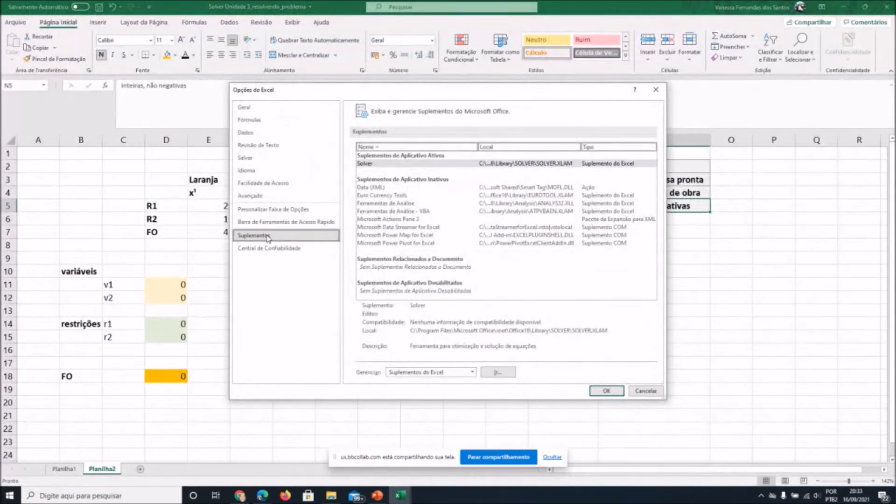
click(500, 375)
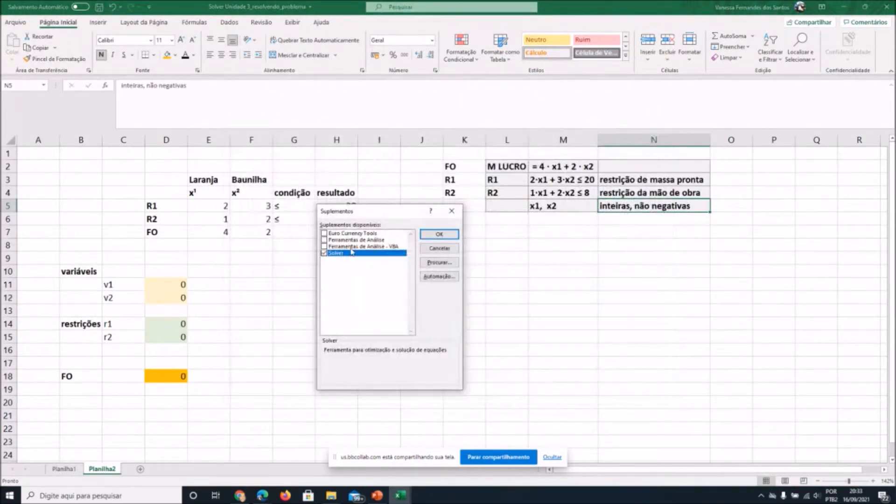
click(325, 254)
click(430, 234)
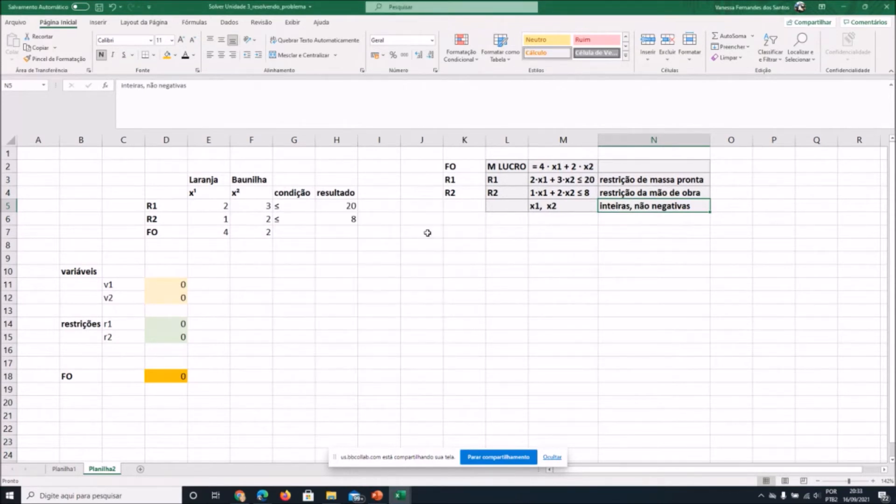
click(449, 272)
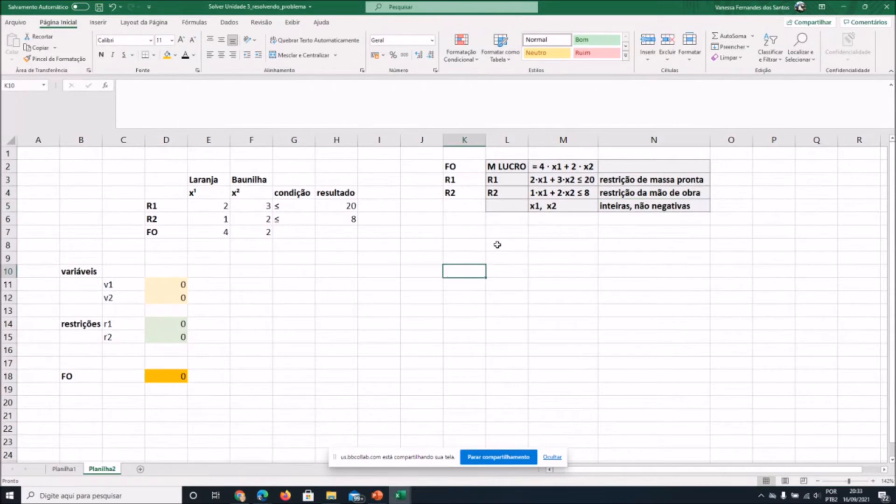
Open Solver and set its objective to maximize the FO cell D18
click(229, 22)
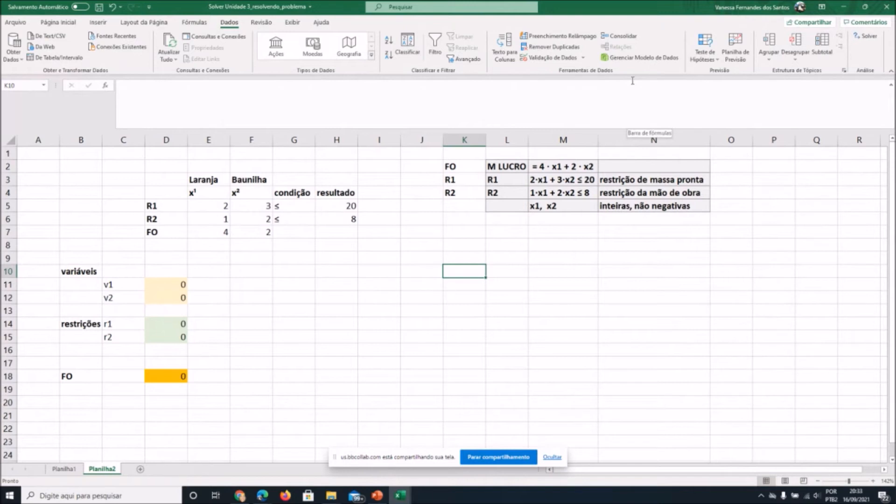
click(868, 43)
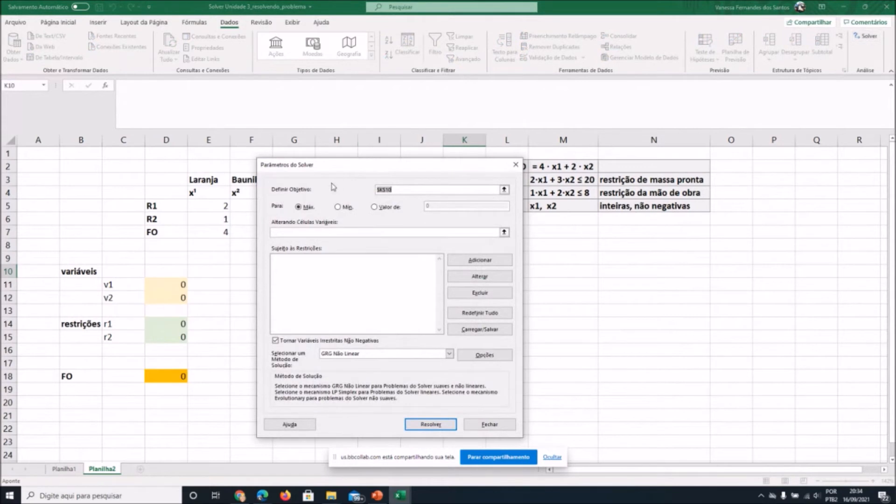
click(300, 209)
click(339, 210)
click(298, 208)
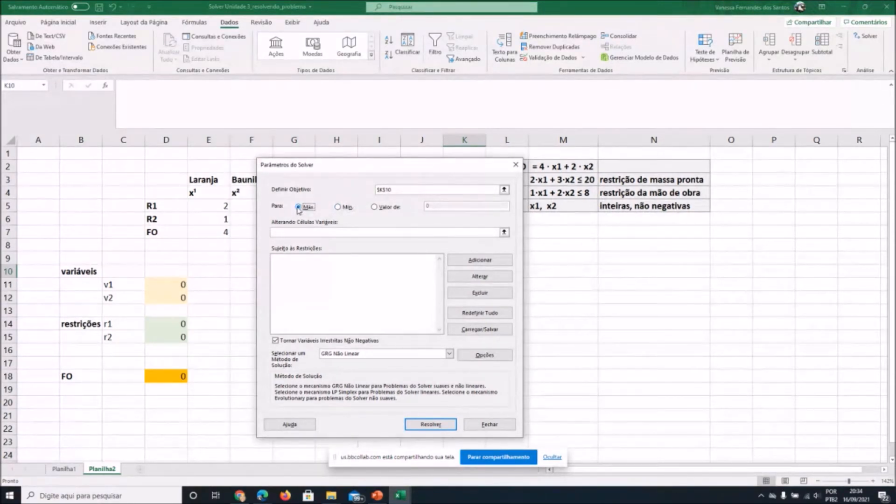
drag(407, 191, 369, 192)
key(BackSpace)
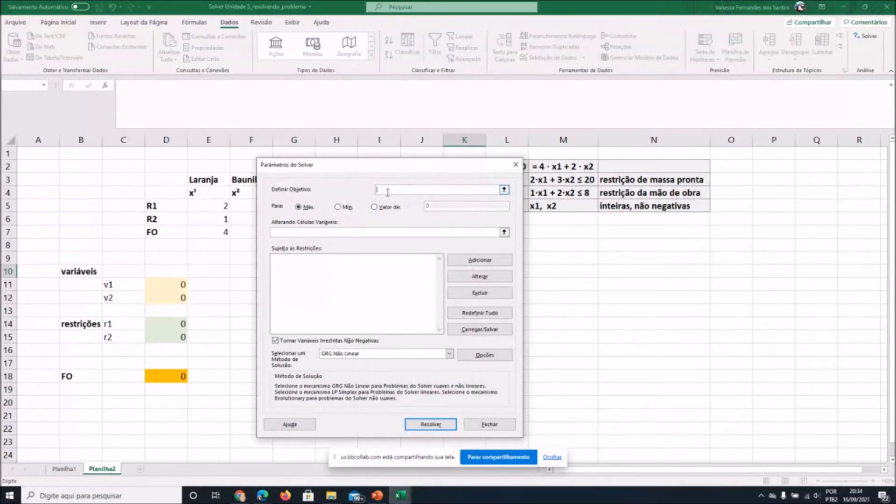
click(171, 377)
Set the Solver's changing variable cells to the v1 and v2 range D11:D12
click(310, 233)
click(504, 232)
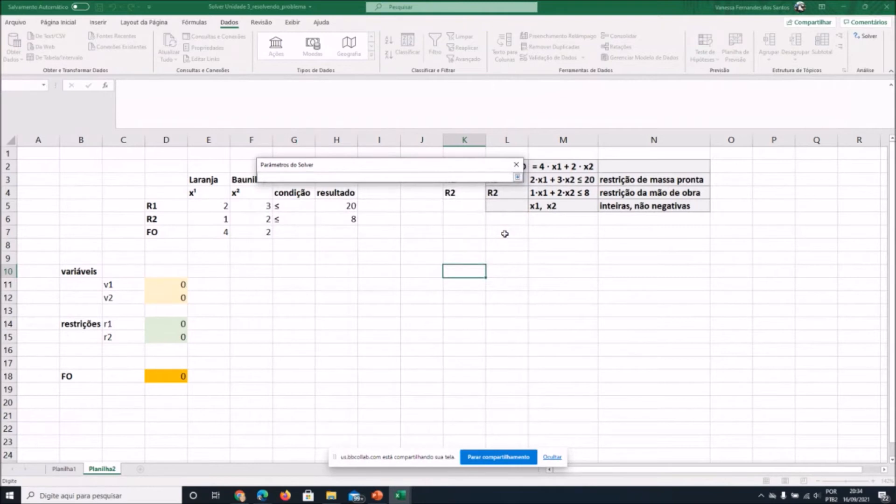
drag(178, 283, 174, 296)
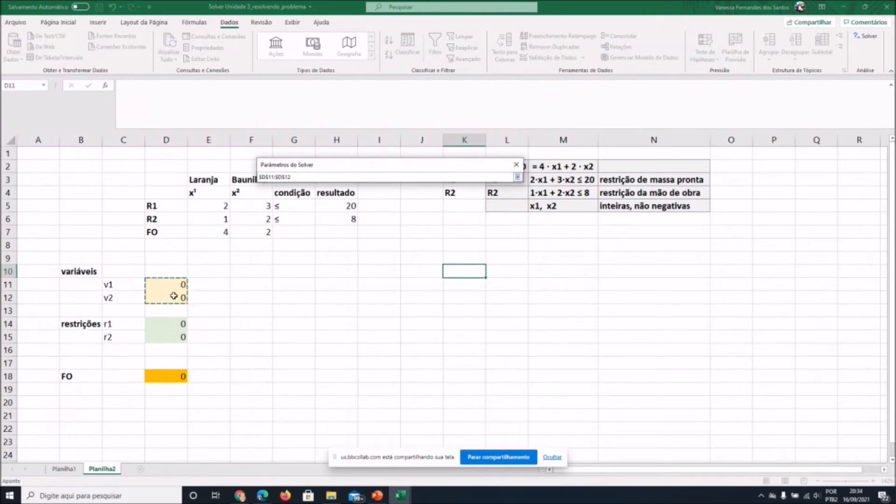
click(517, 177)
Add the r1 Solver constraint requiring cell D14 to be <= cell H5
click(397, 267)
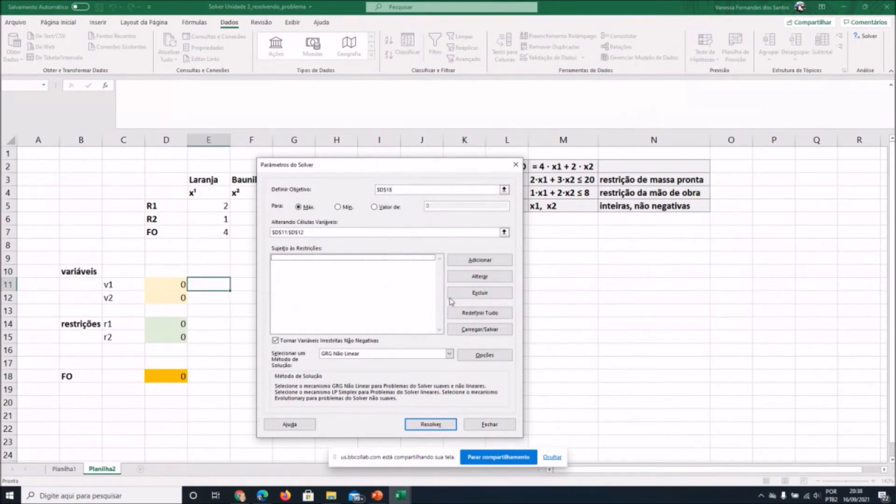
click(476, 261)
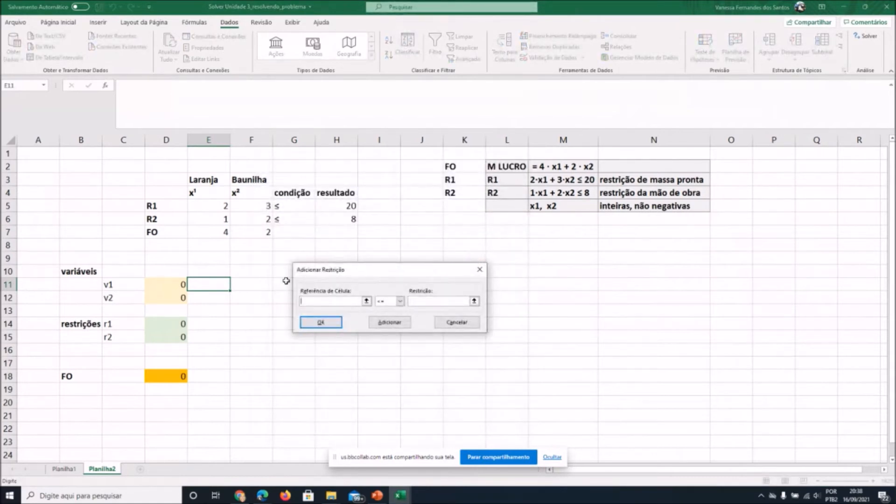
click(167, 322)
click(348, 302)
click(475, 301)
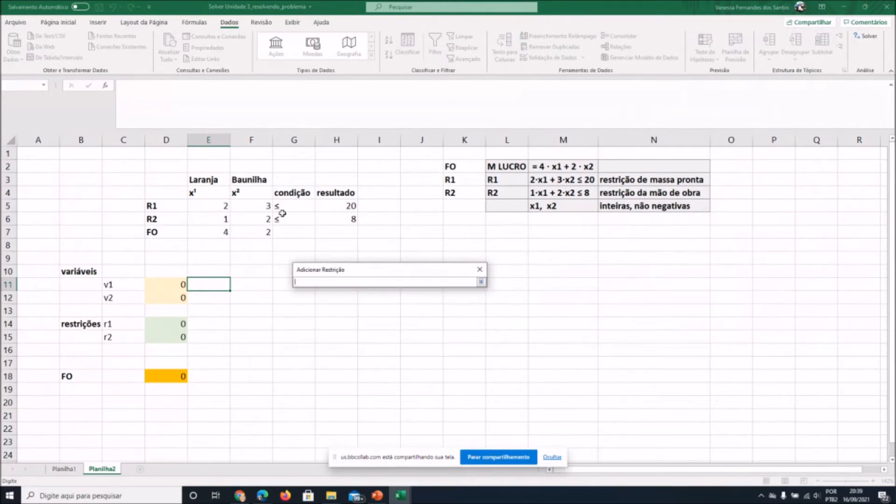
click(326, 207)
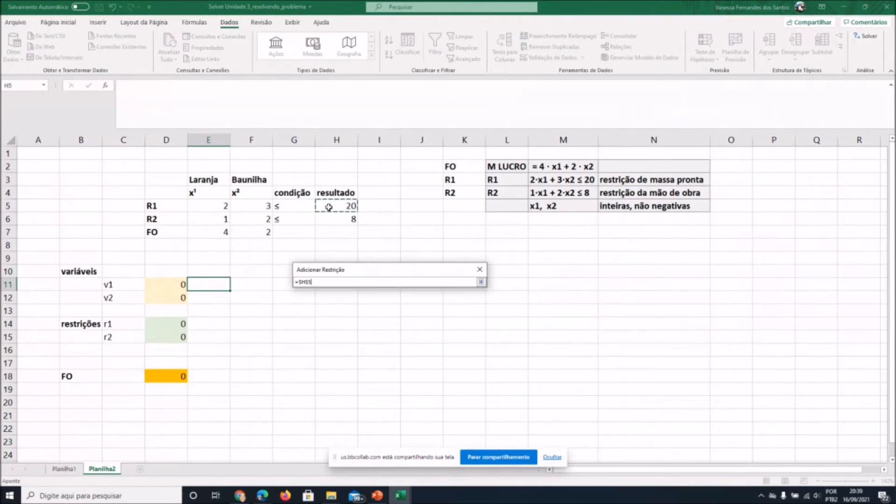
click(481, 282)
click(391, 302)
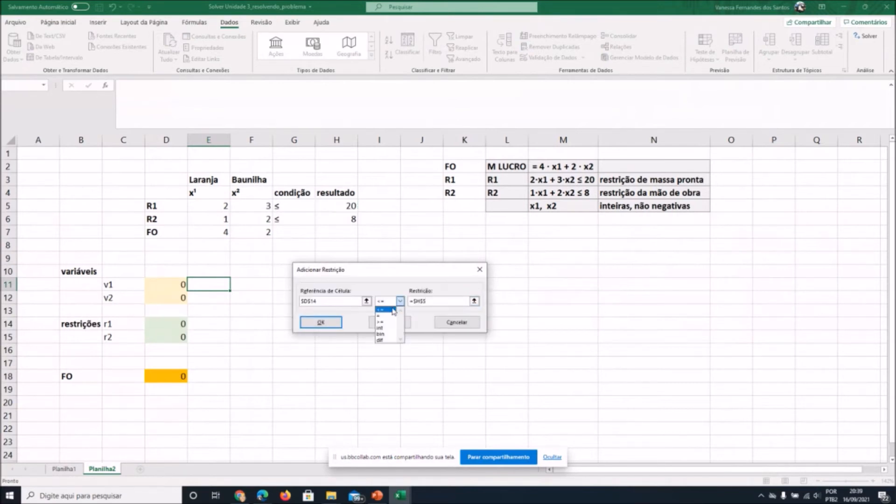
click(390, 311)
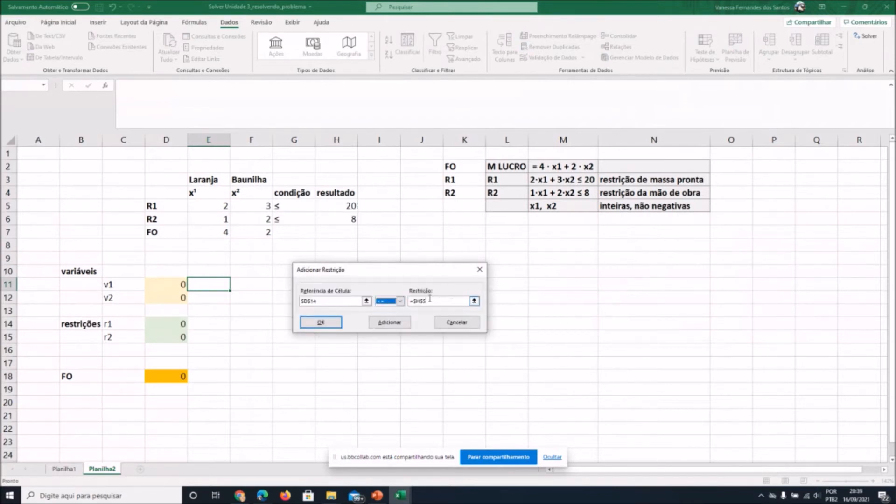
click(390, 322)
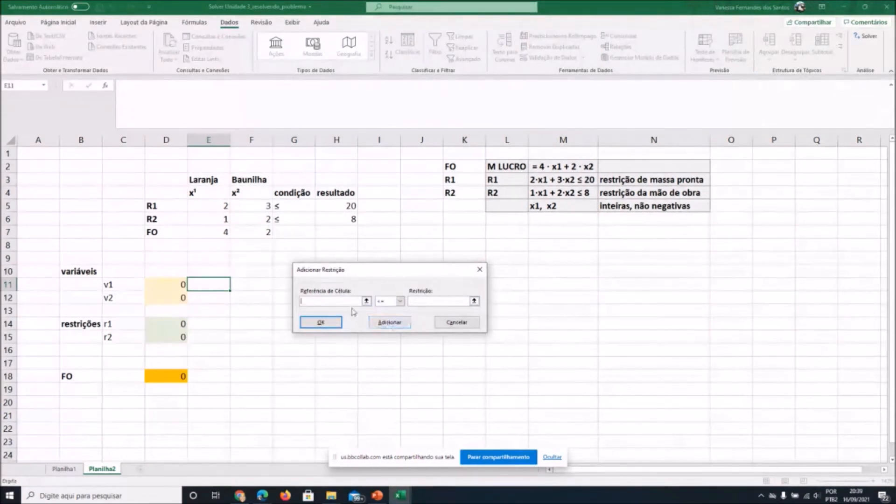
Add the r2 Solver constraint requiring cell D15 to be <= cell H6
click(172, 337)
click(415, 303)
click(349, 220)
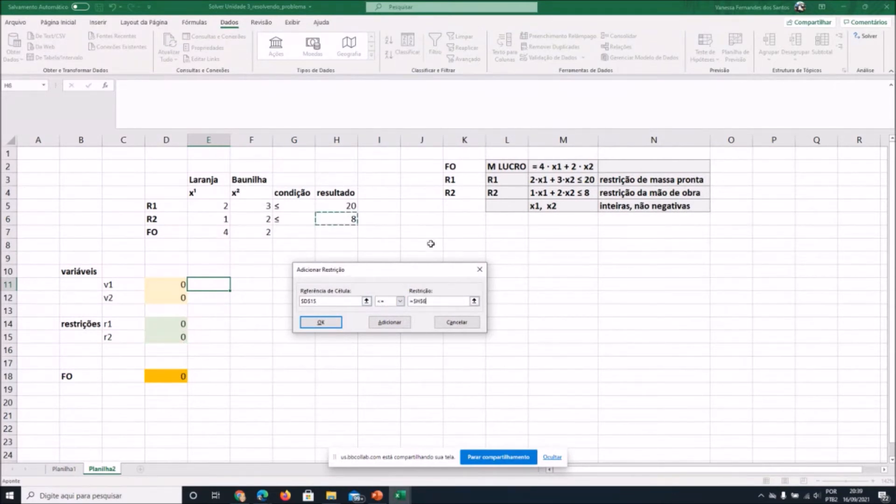
click(389, 322)
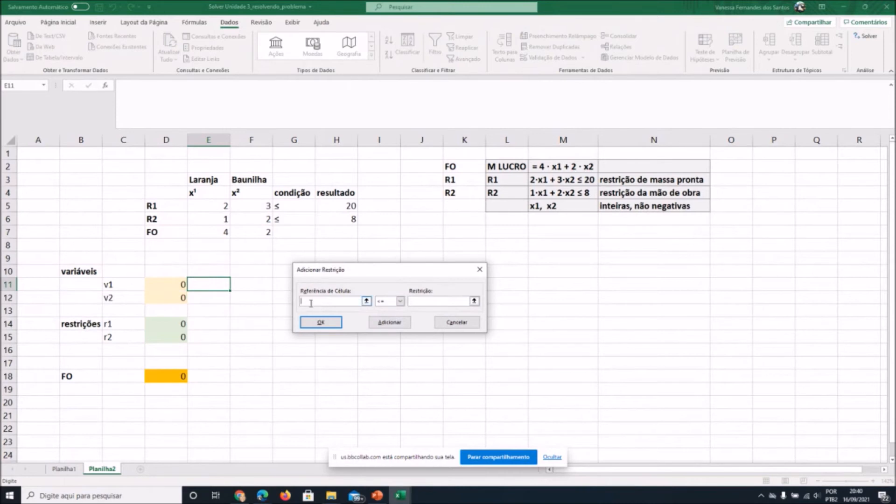
Add a Solver constraint requiring the v1 cell D11 to be an integer
click(173, 283)
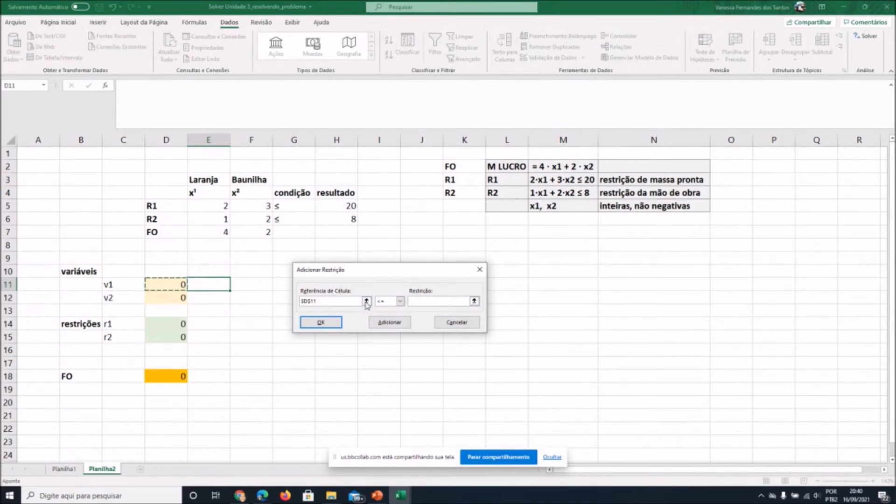
click(400, 302)
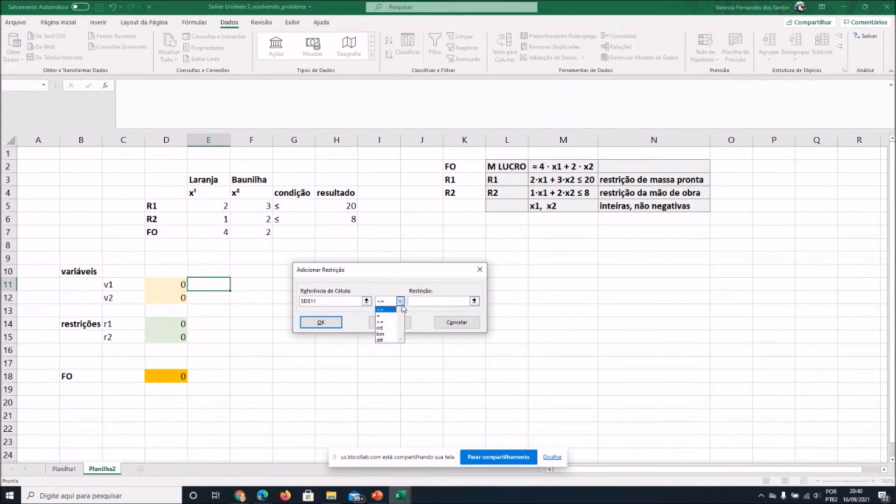
click(385, 328)
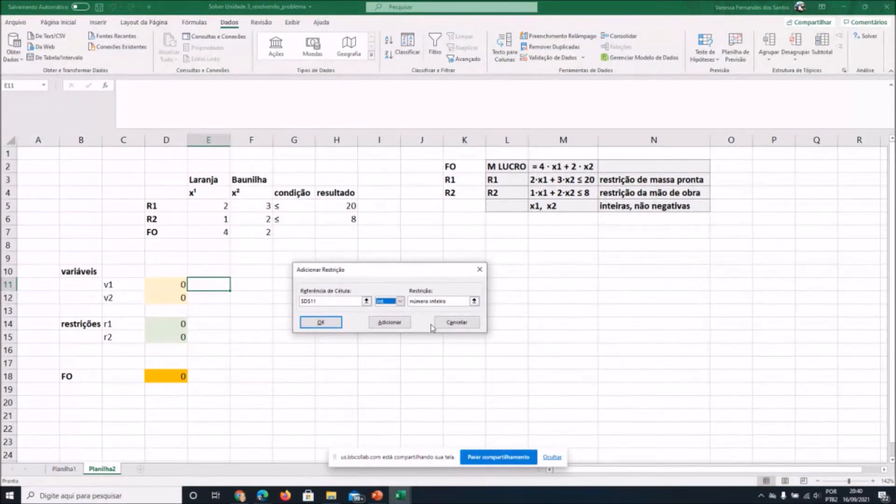
click(390, 322)
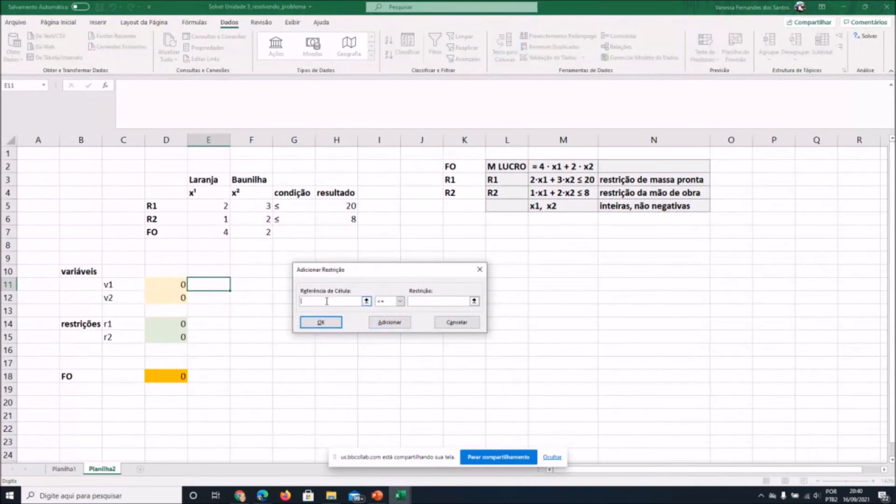
Add a Solver constraint requiring the v2 cell D12 to be an integer, and return to the Solver parameters
click(170, 297)
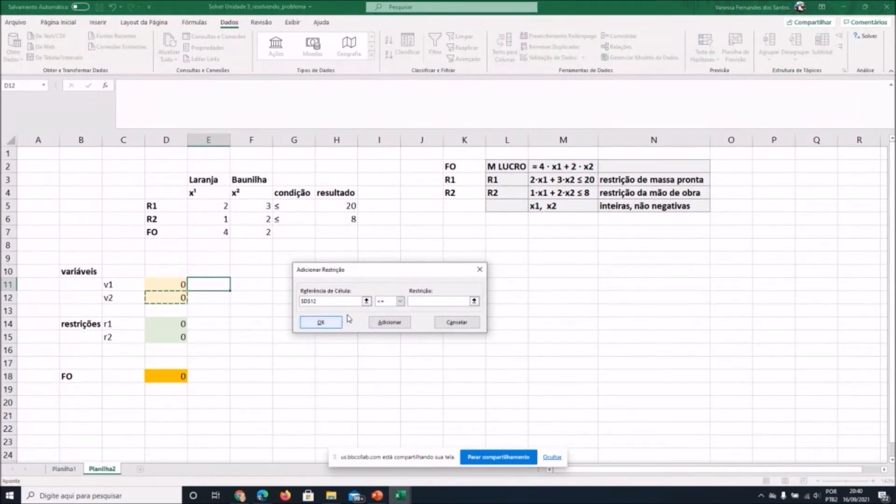
click(400, 301)
click(388, 328)
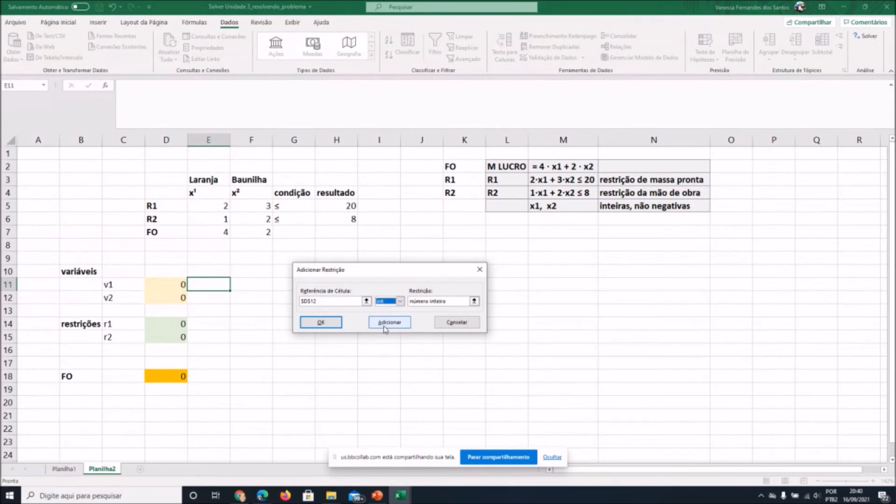
click(391, 326)
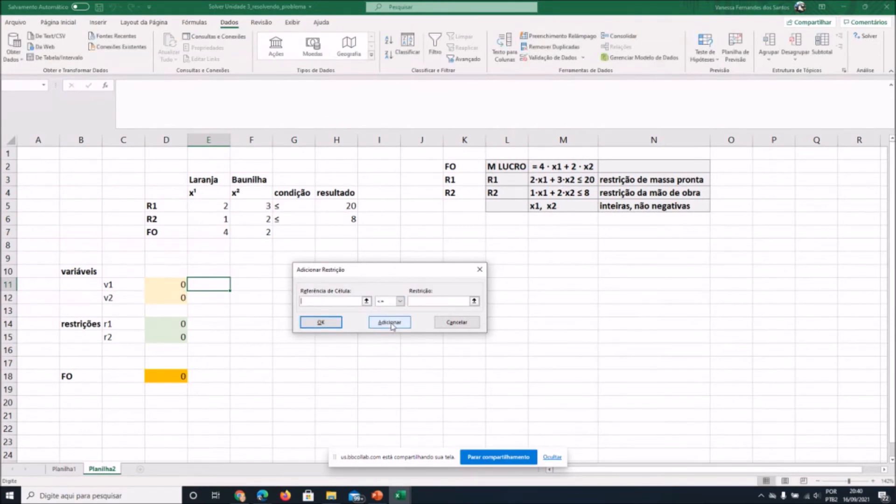
click(457, 323)
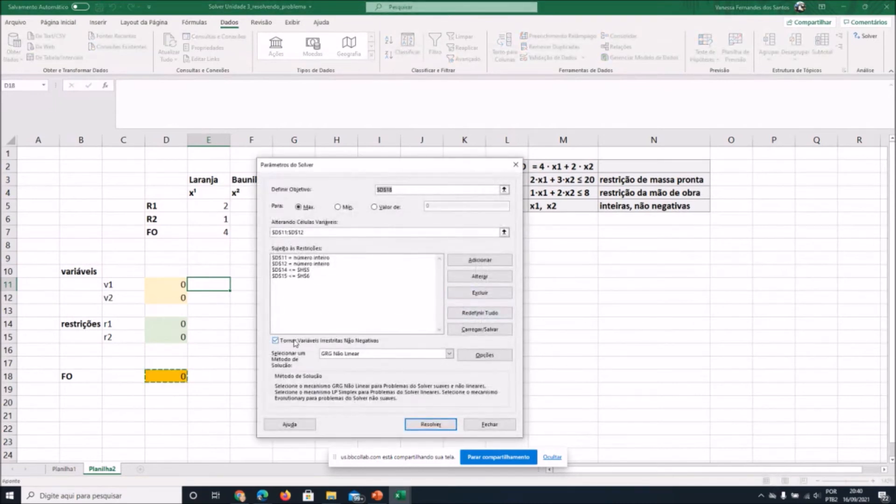
Run Solver with unconstrained variables made non-negative, and keep the Solver solution
drag(292, 343, 363, 344)
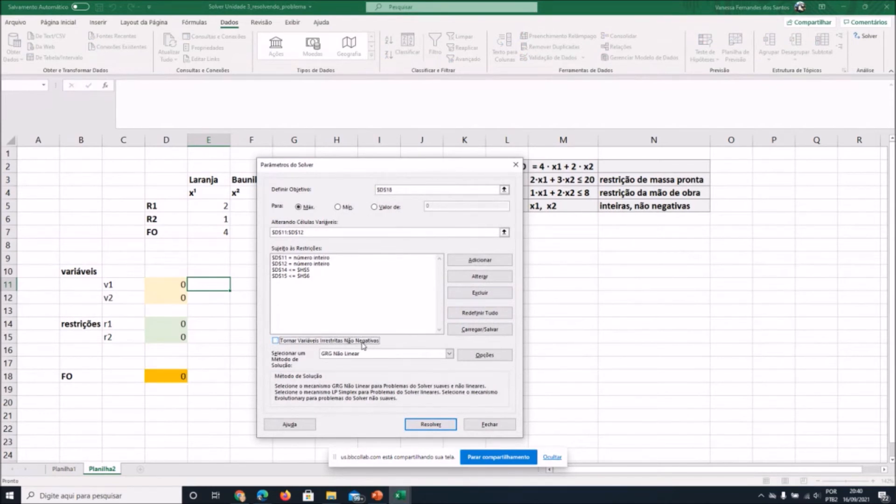
click(276, 341)
click(430, 424)
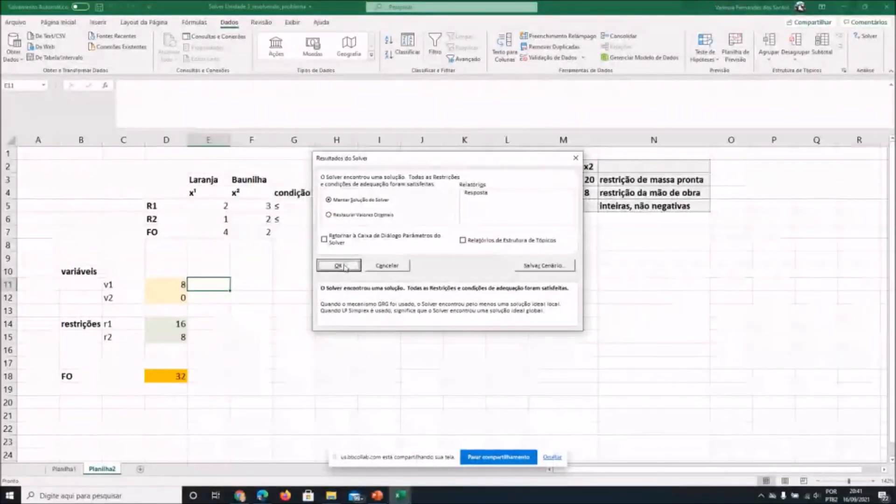
click(344, 262)
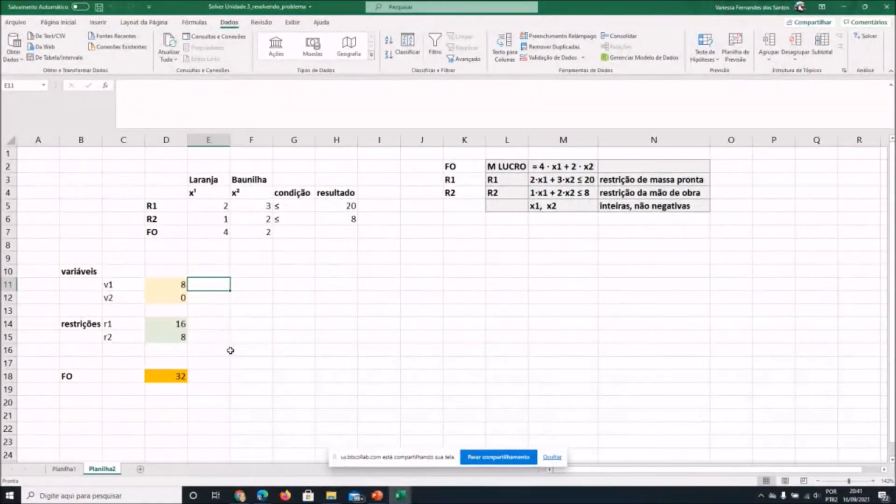
Examine the solved v1 value in D11 and the FO result and formula in D18
scroll(232, 359, down, 1)
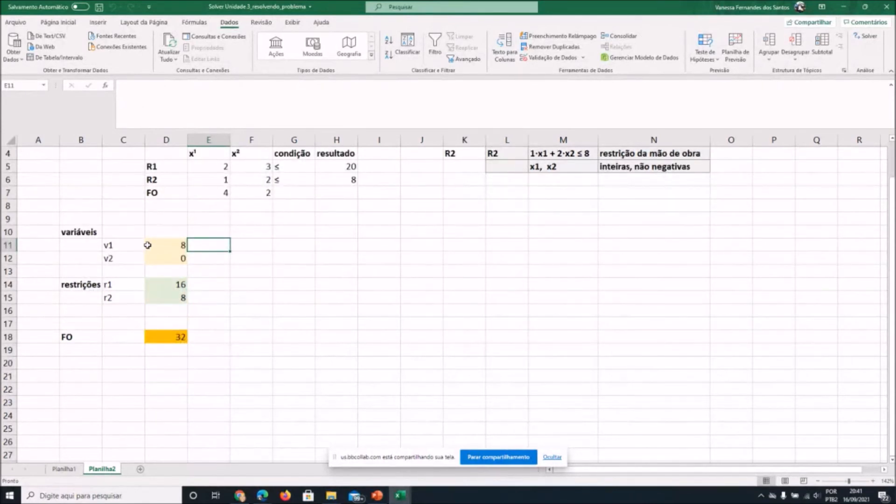
click(149, 245)
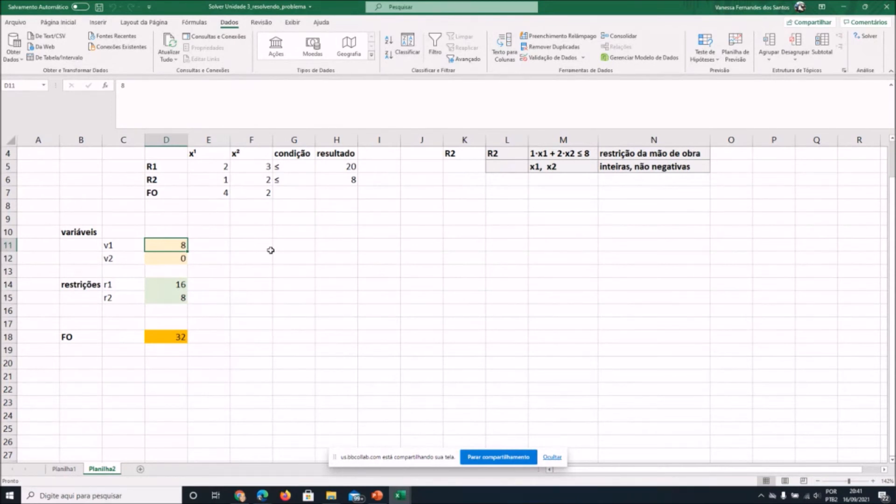
click(164, 340)
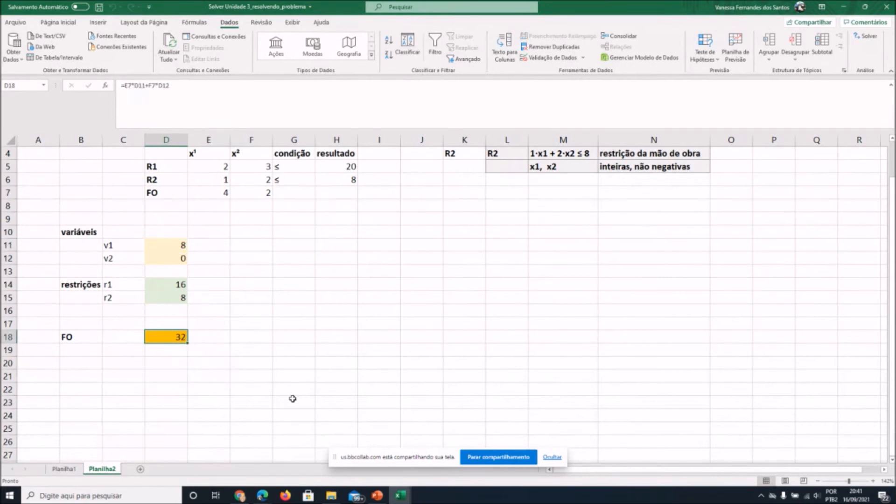
scroll(292, 399, up, 1)
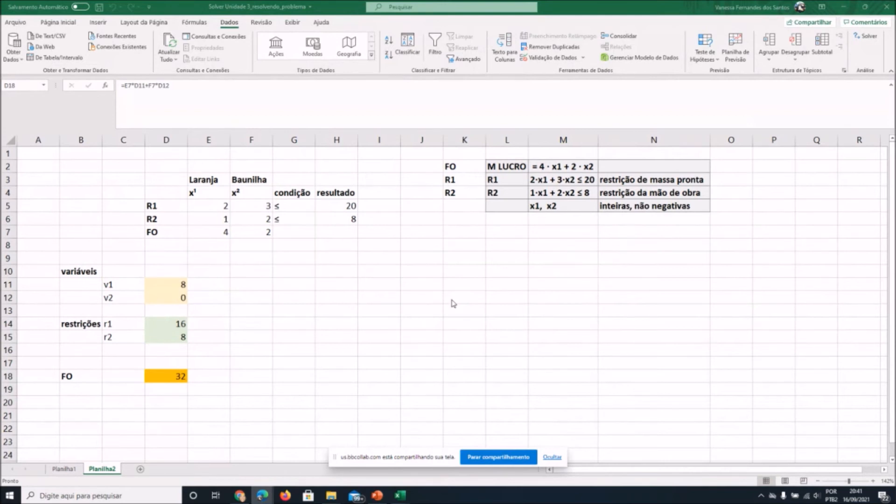
Switch to the course PDF in the browser and find the cake problem's optimal solution on page 13
key(alt+Tab)
key(alt+Tab)
key(alt+Tab)
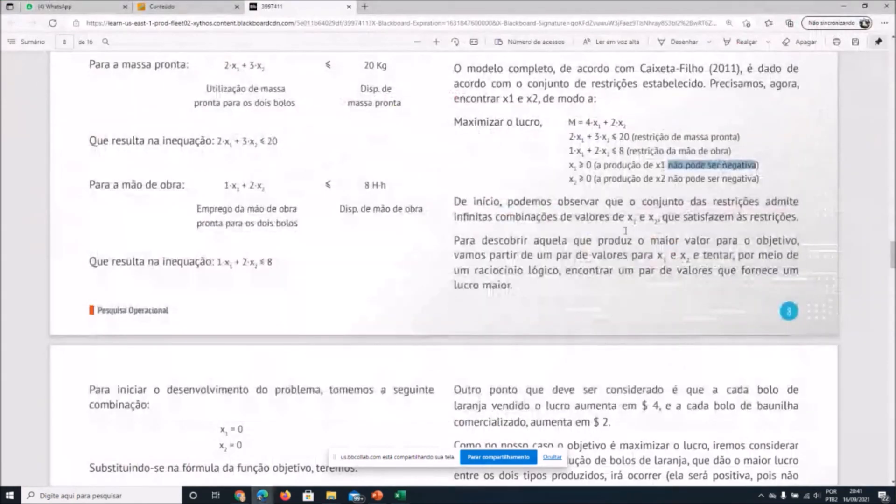
click(626, 230)
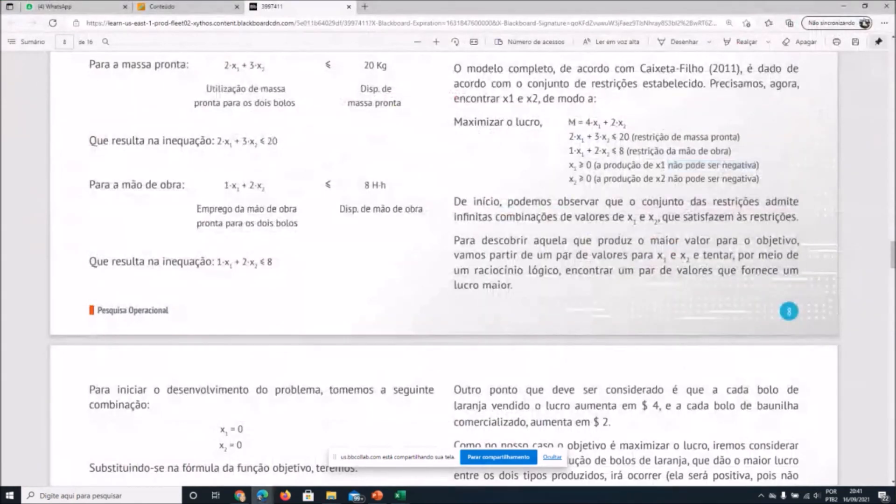
scroll(470, 270, down, 12)
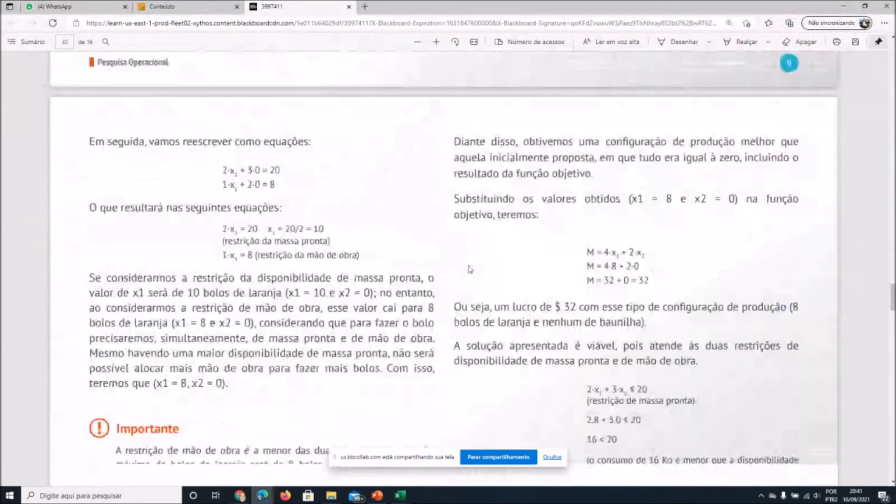
scroll(470, 269, down, 5)
scroll(470, 270, down, 10)
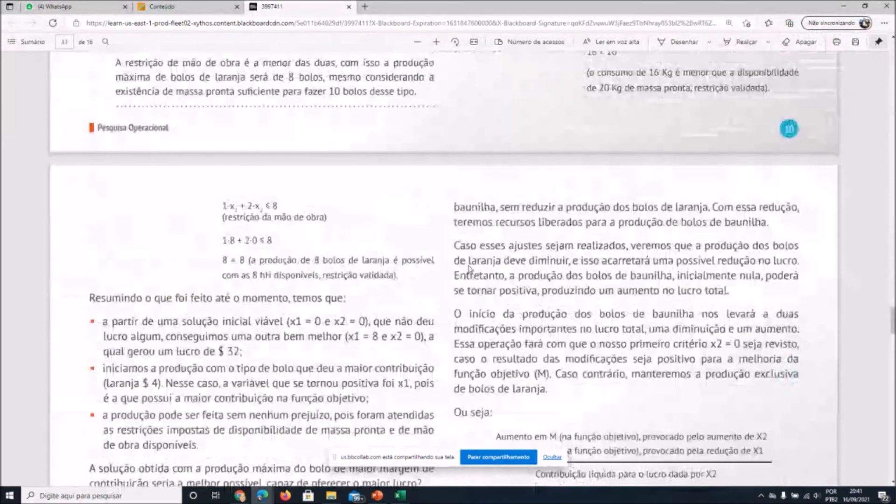
scroll(419, 260, down, 7)
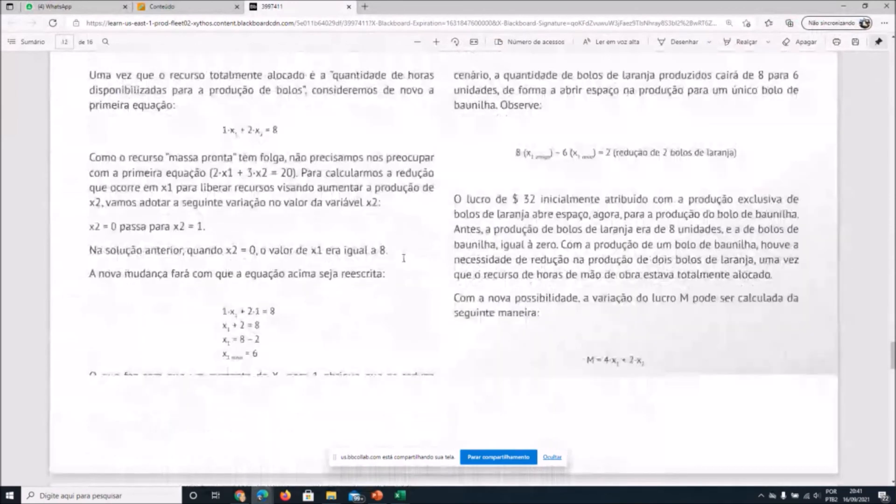
scroll(404, 258, up, 9)
scroll(404, 258, up, 1)
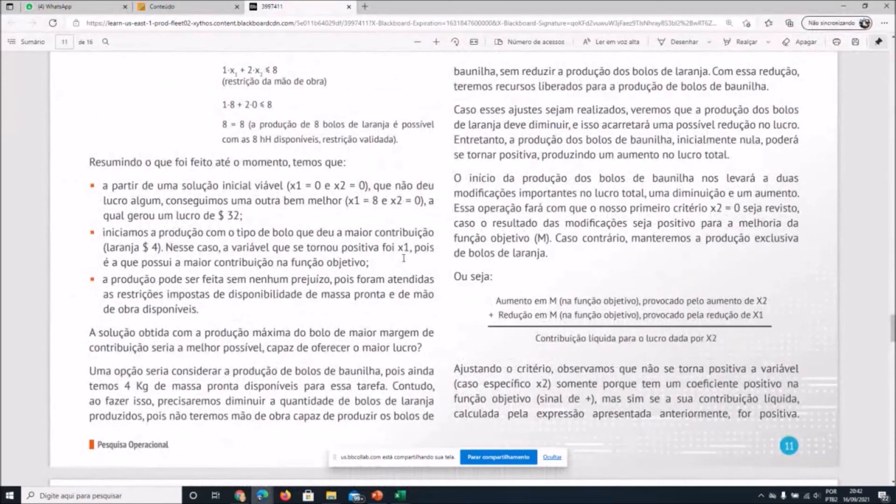
scroll(404, 258, down, 10)
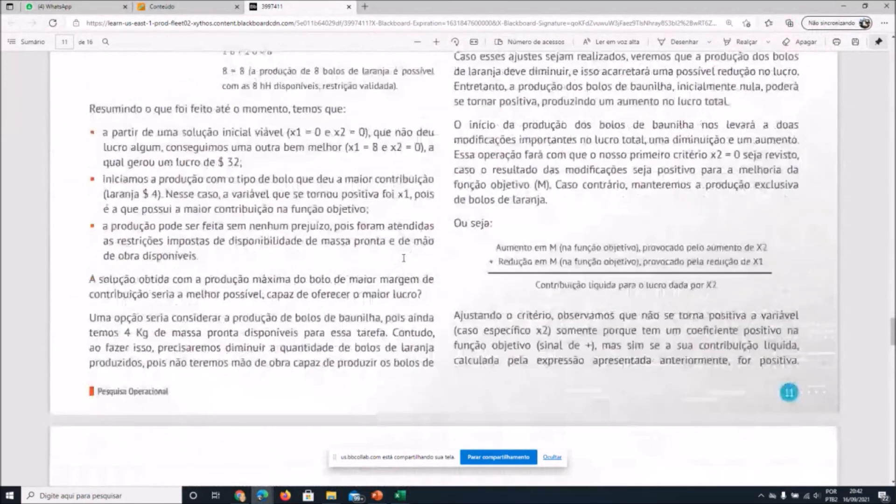
scroll(404, 258, down, 12)
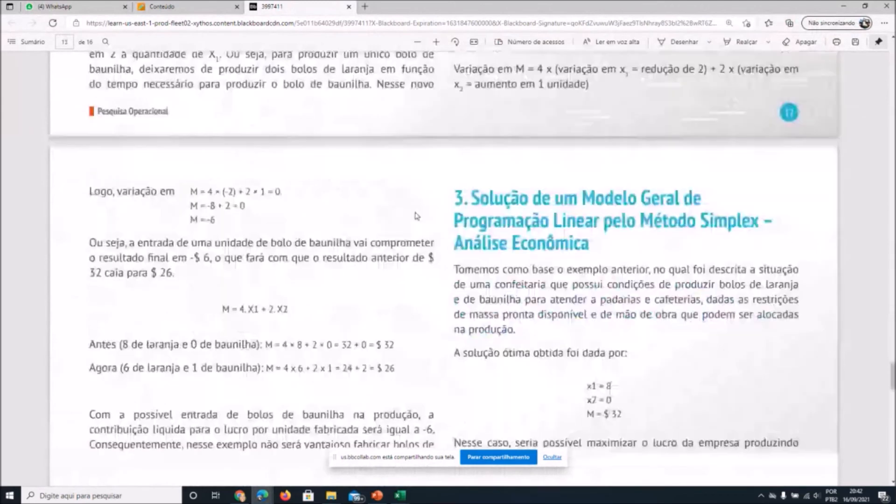
scroll(417, 216, up, 2)
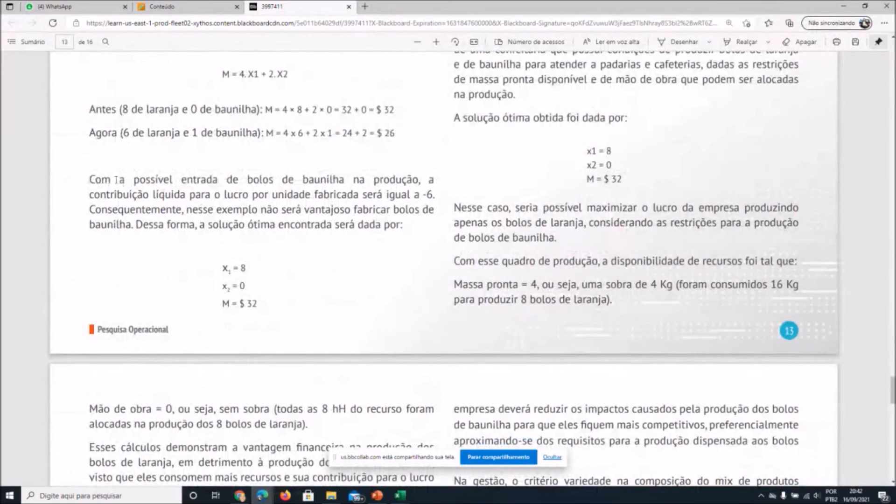
Read the page 13 paragraph on adding vanilla cakes to production, marking the sentence that introduces the optimal solution
drag(124, 180, 386, 240)
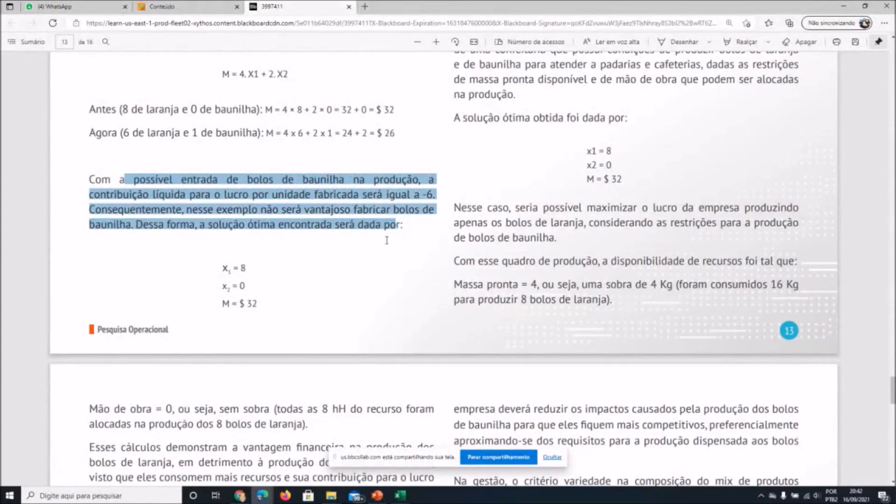
click(138, 224)
drag(132, 225, 279, 229)
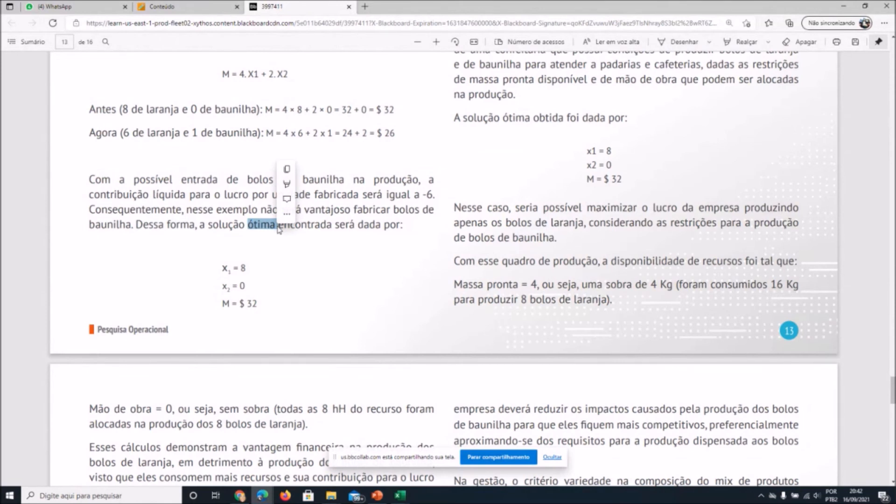
click(198, 223)
drag(201, 225, 406, 227)
Compare the PDF's x1 and M values with the Solver result, and read the conclusion about producing only orange cakes
drag(222, 268, 241, 269)
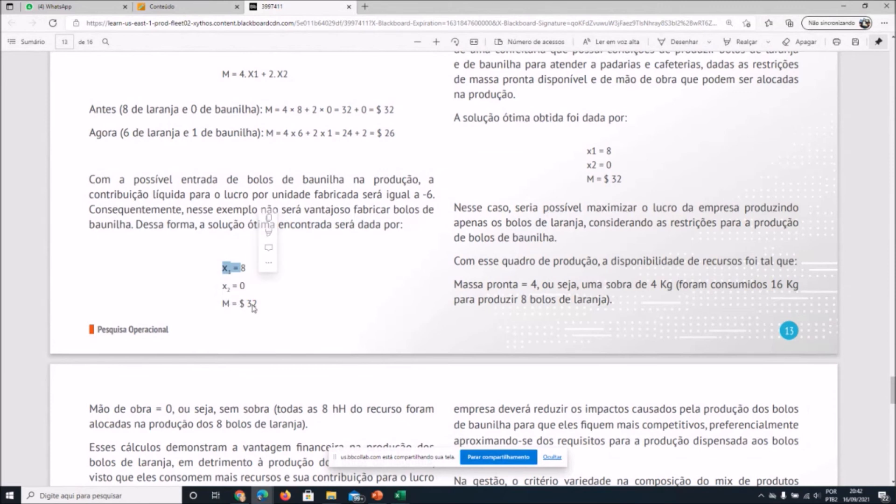
drag(223, 304, 258, 304)
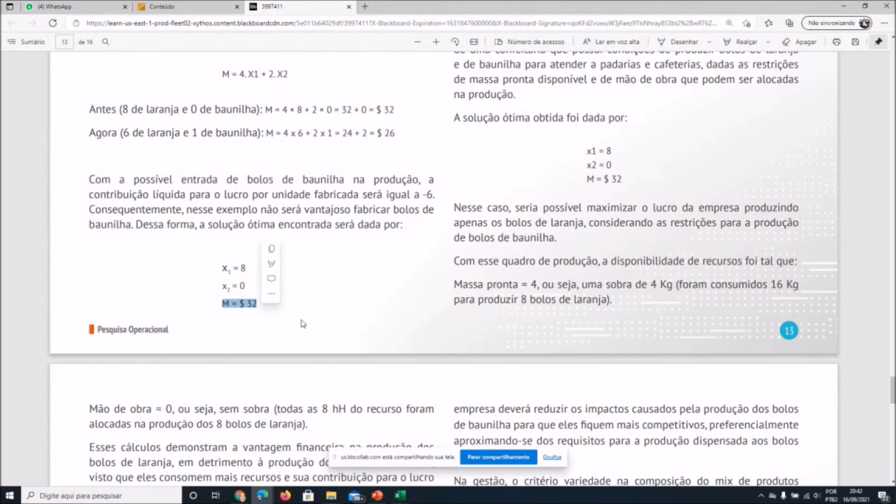
click(259, 305)
drag(260, 306, 235, 305)
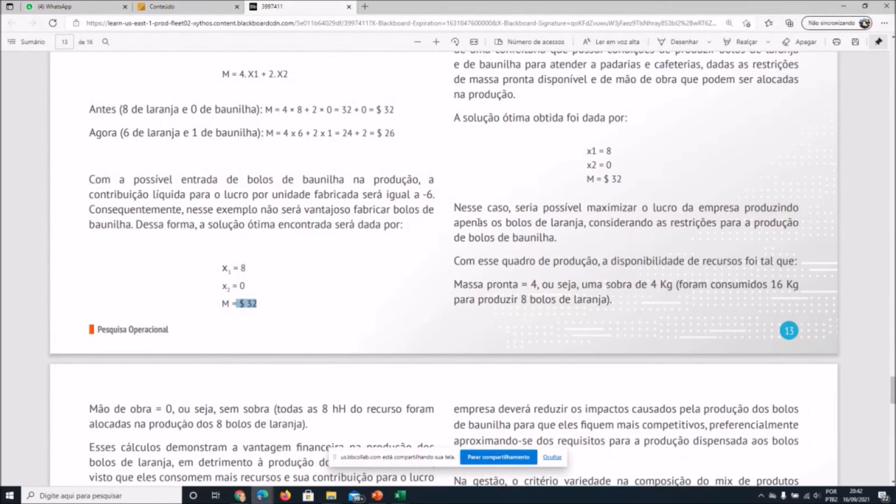
drag(471, 209, 559, 242)
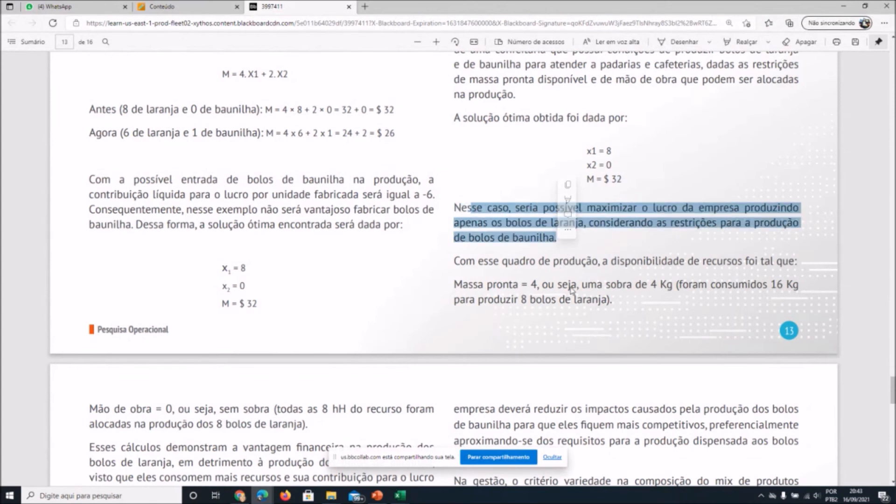